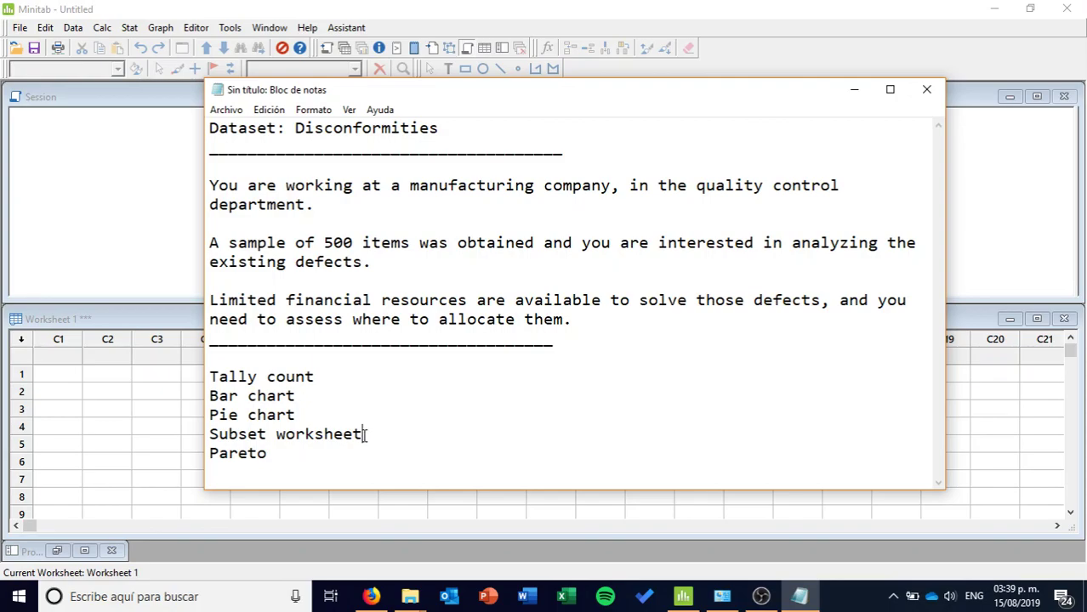
- Switch to Minitab and open Disconformities.csv from the desktop, importing rows 1 to 501 as comma-delimited data with column names
left_click(458, 12)
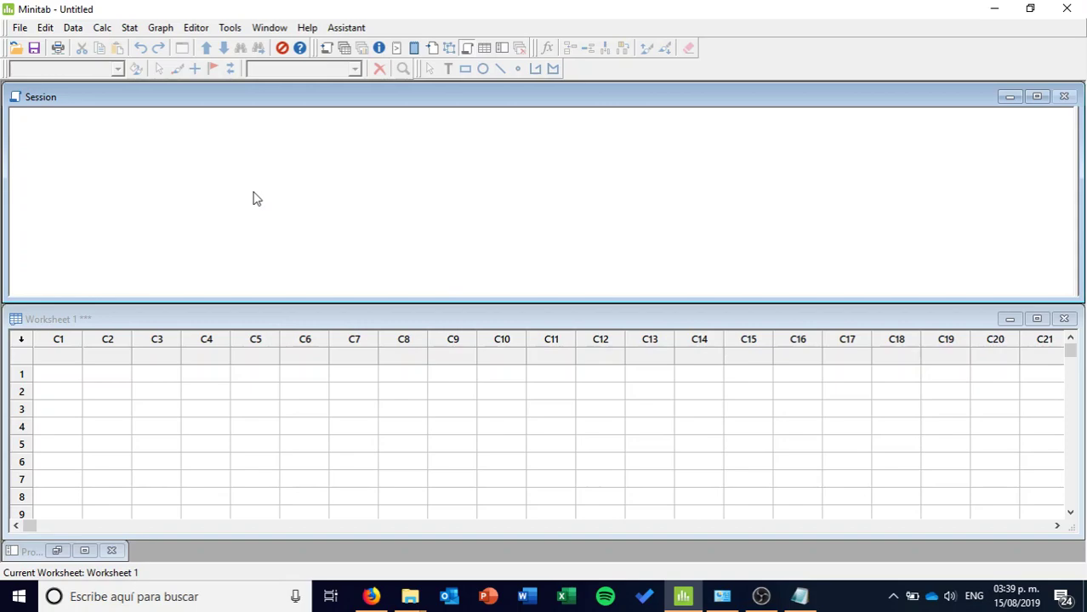
left_click(23, 31)
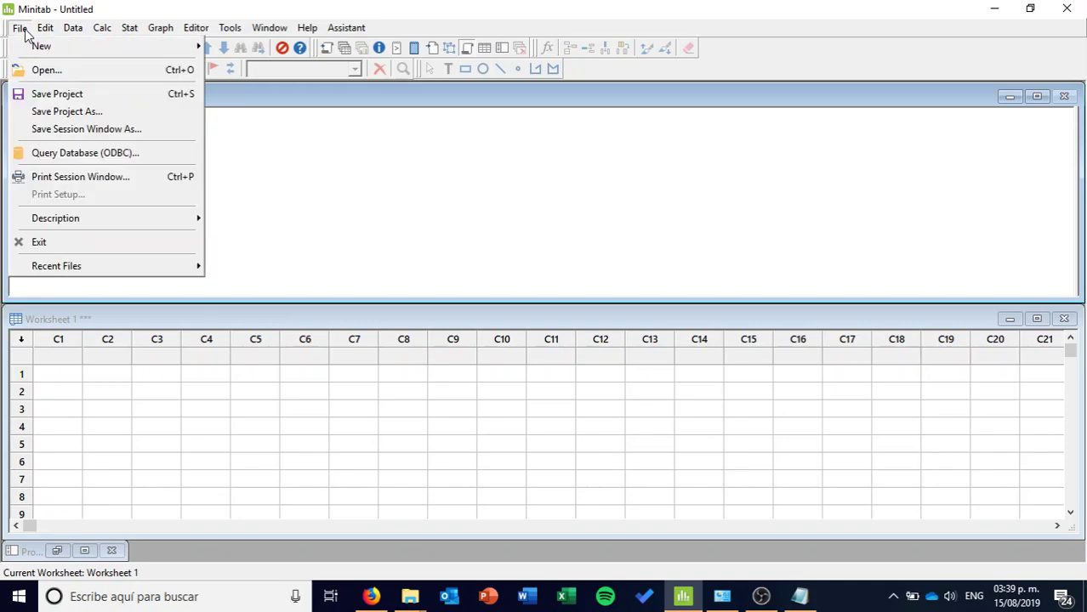
left_click(46, 73)
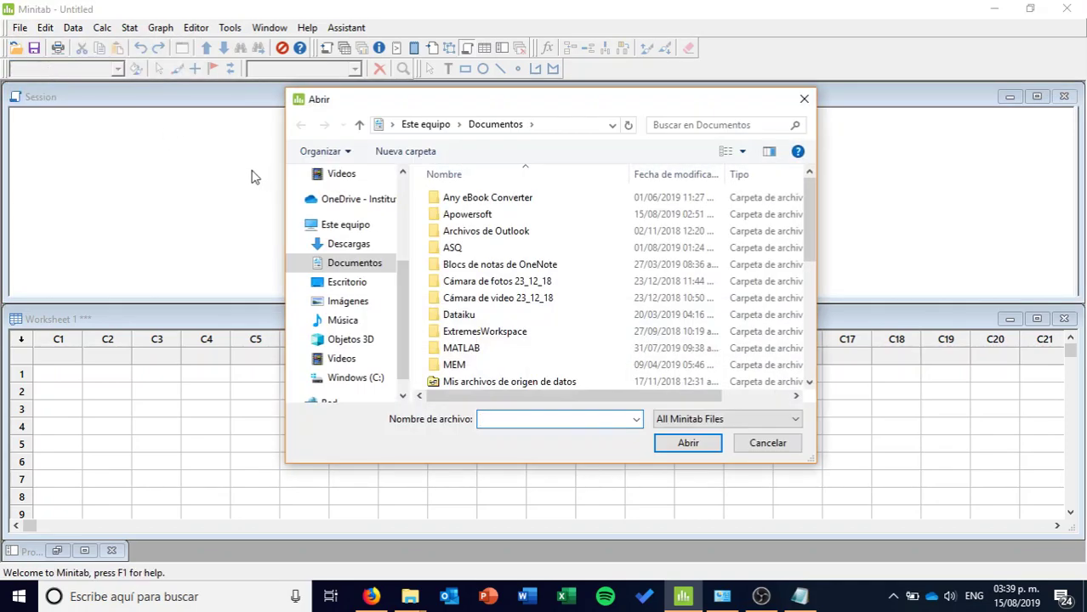
left_click(351, 288)
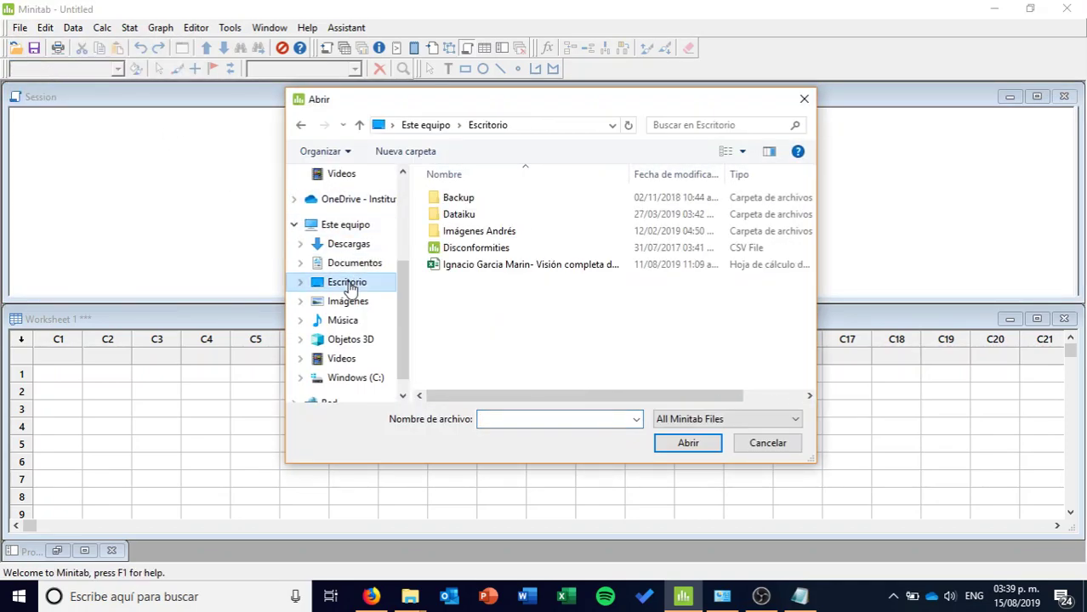
left_click(477, 252)
left_click(685, 446)
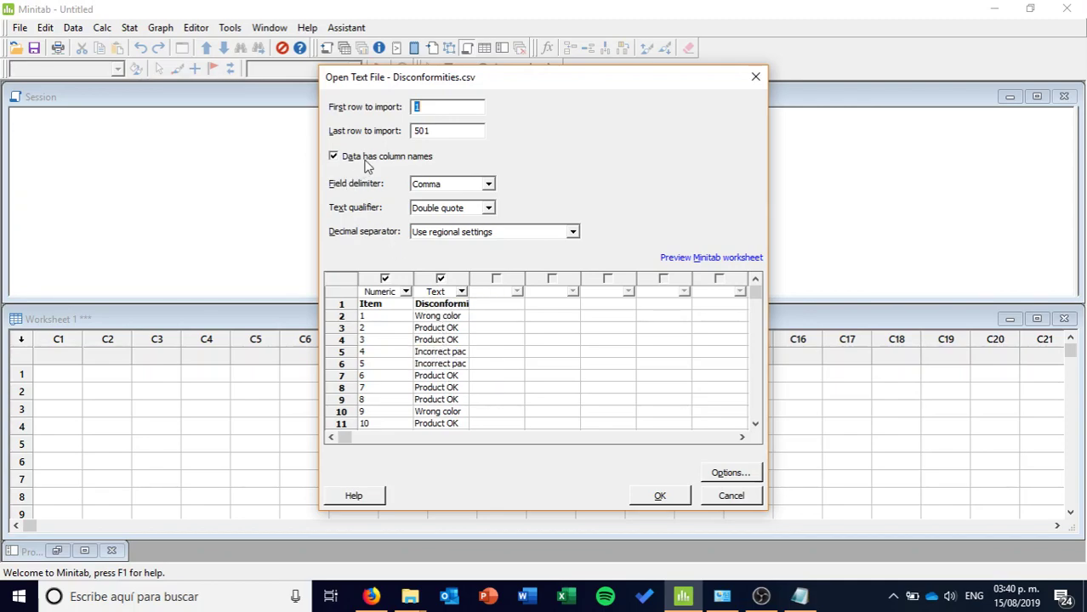
left_click(662, 497)
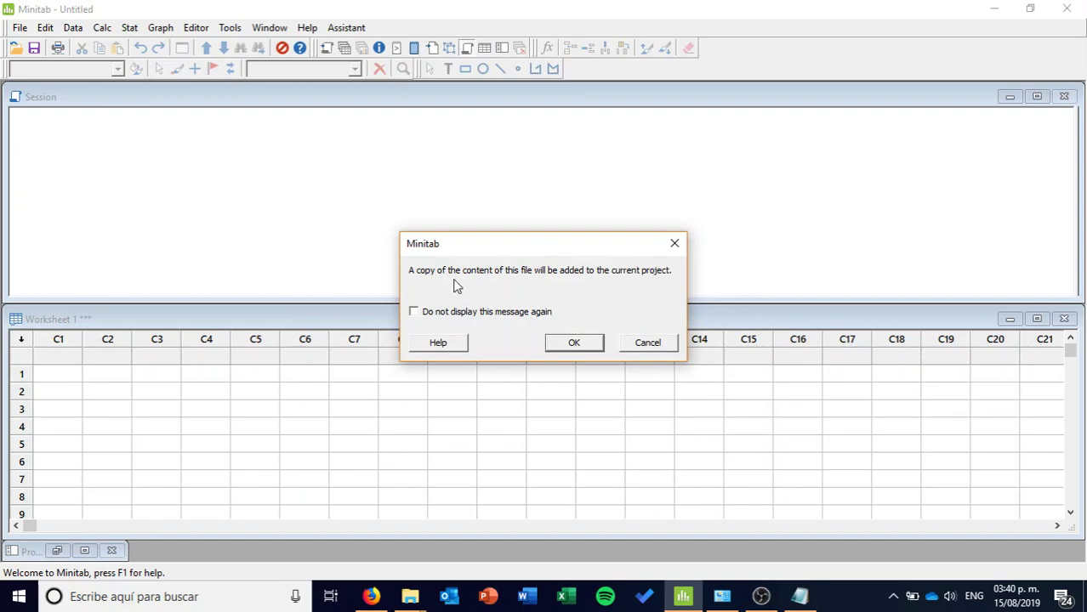
left_click(583, 346)
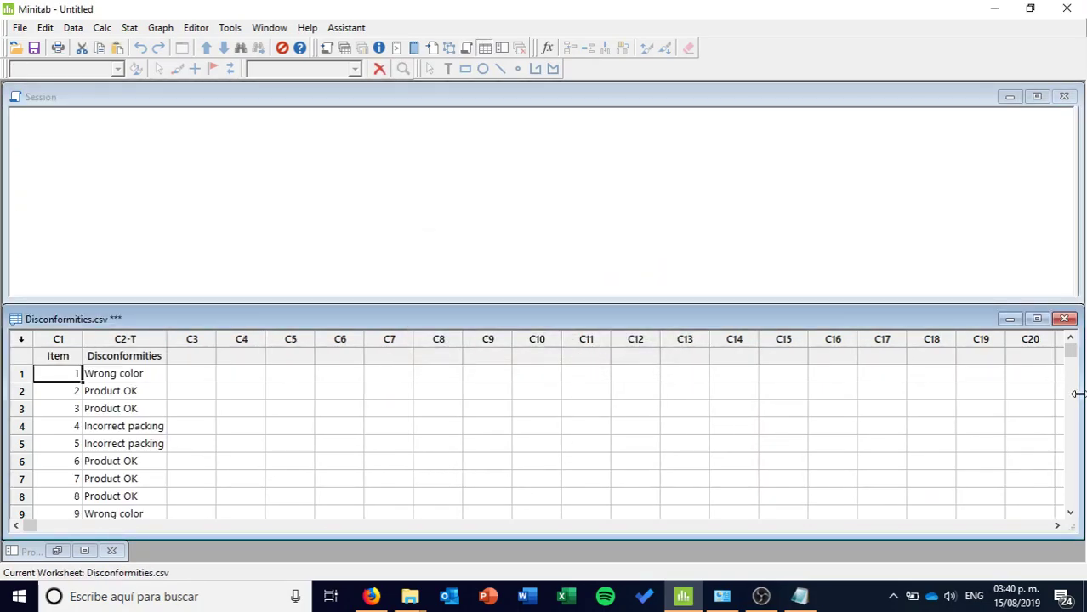
- Look through the imported rows and tally the Disconformities column, displaying counts and percents
left_click_drag(1069, 355, 1070, 506)
scroll(272, 444, "up", 9)
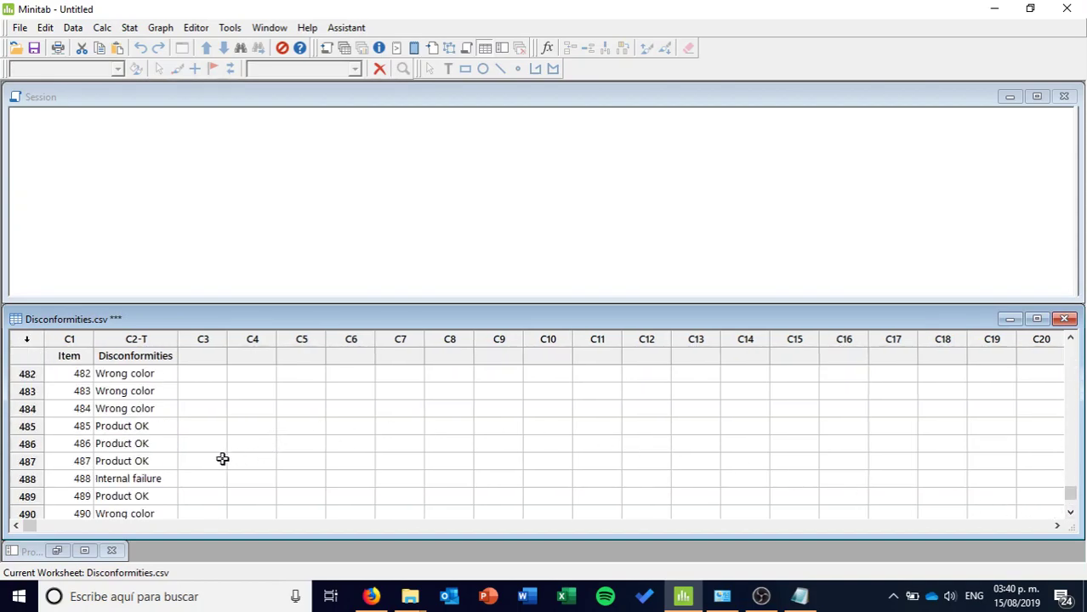
scroll(126, 398, "up", 3)
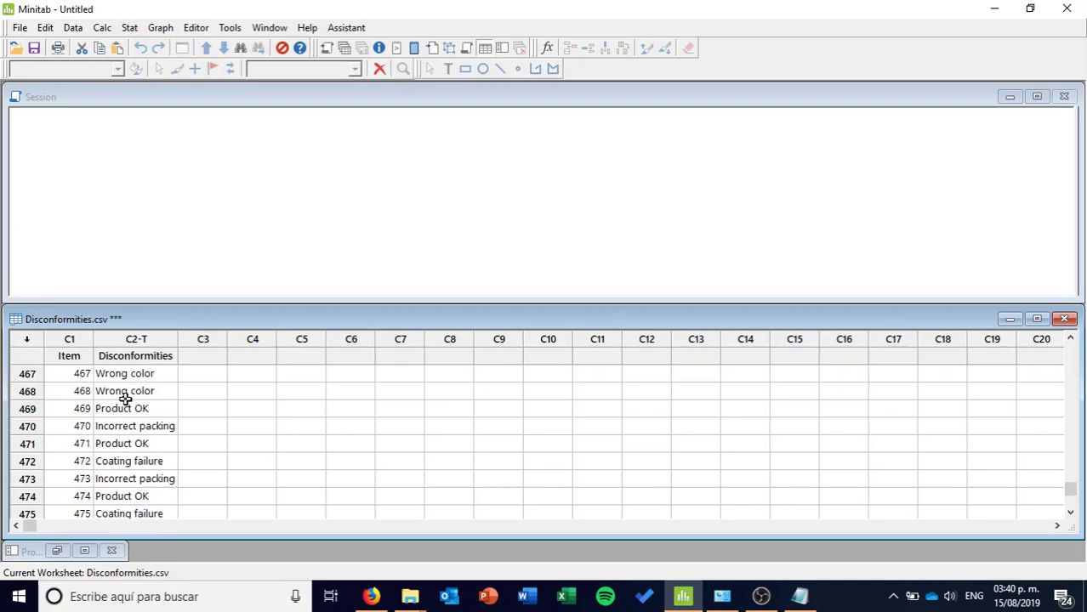
left_click_drag(1070, 489, 1069, 339)
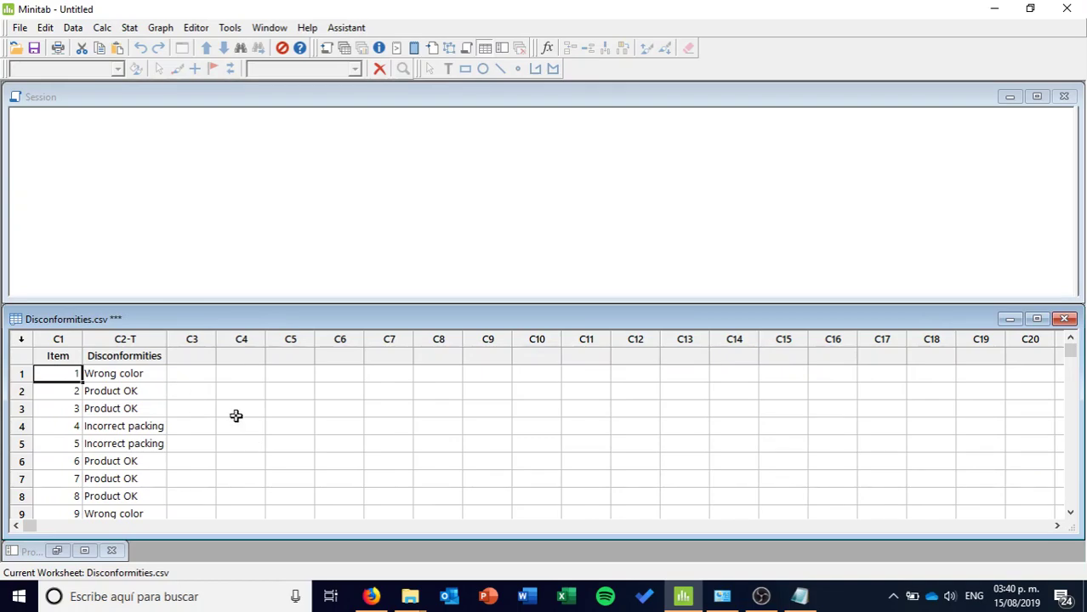
left_click(129, 29)
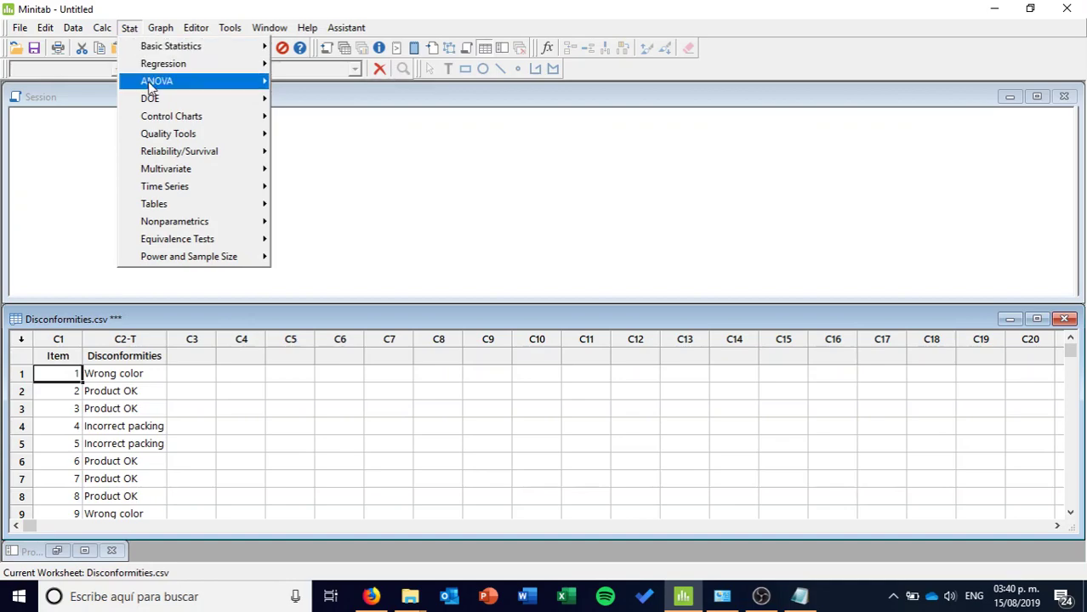
mouse_move(185, 206)
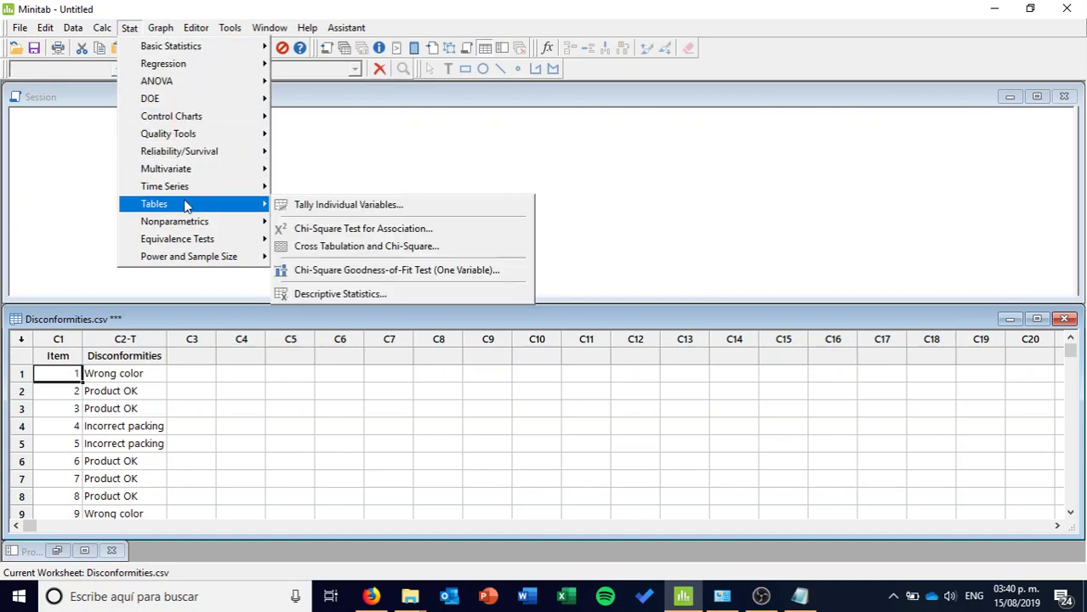
left_click(355, 211)
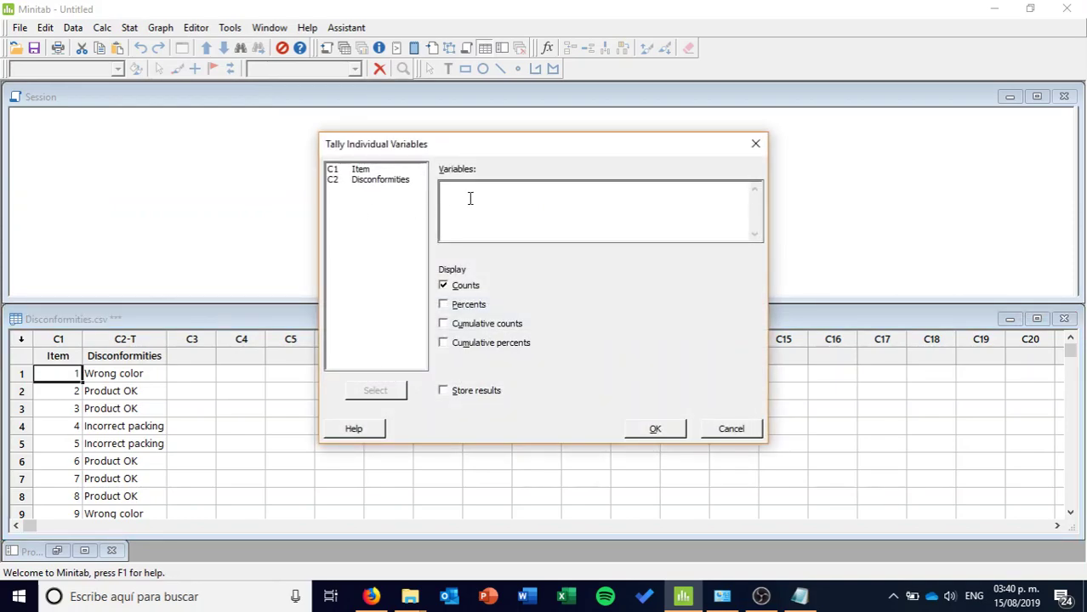
left_click(380, 181)
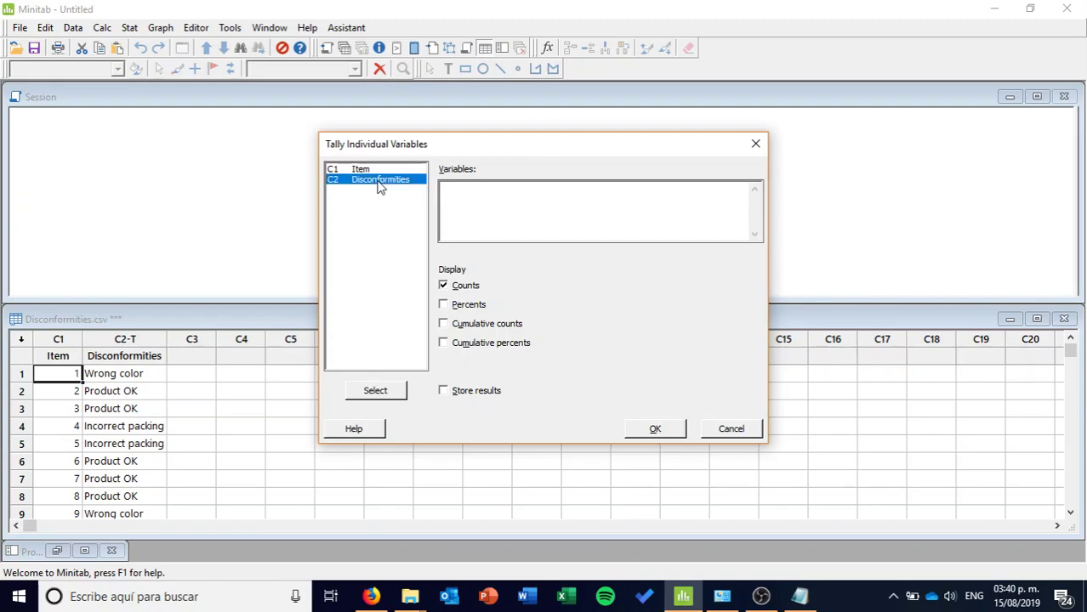
left_click(376, 391)
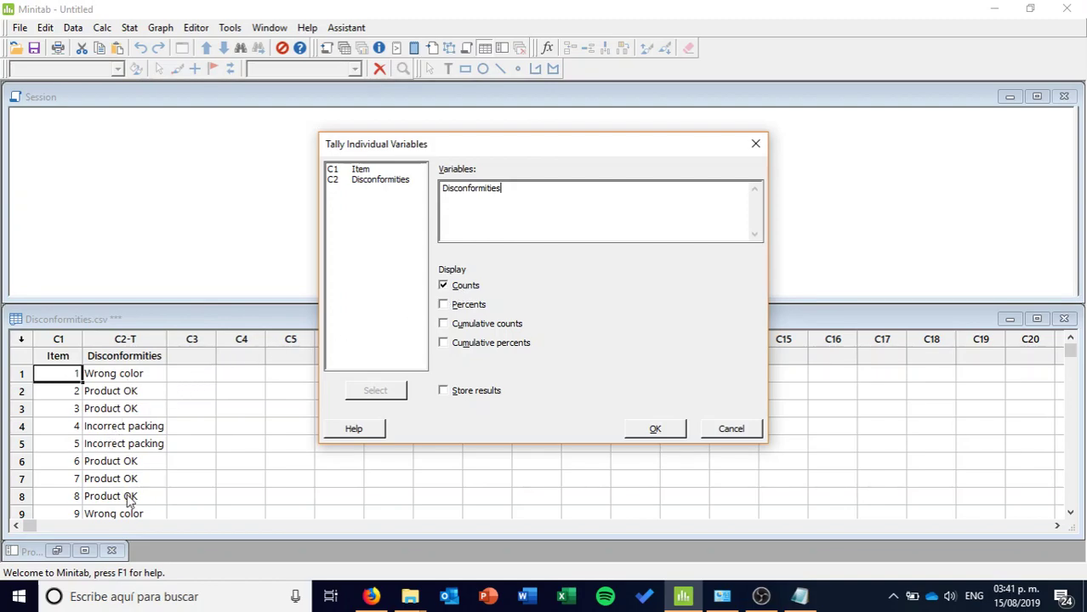
left_click(447, 306)
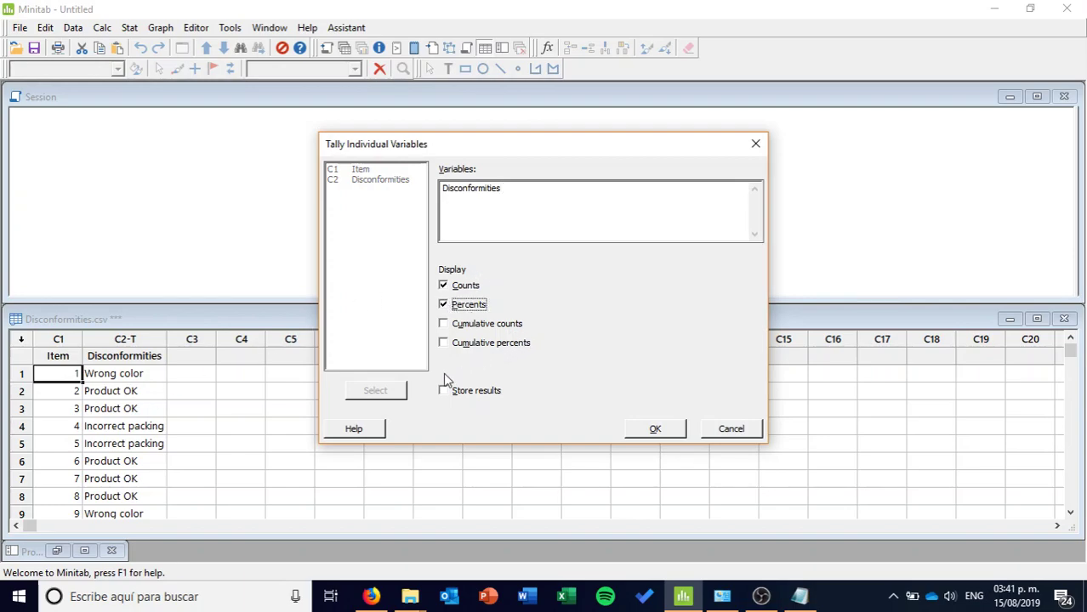
left_click(657, 430)
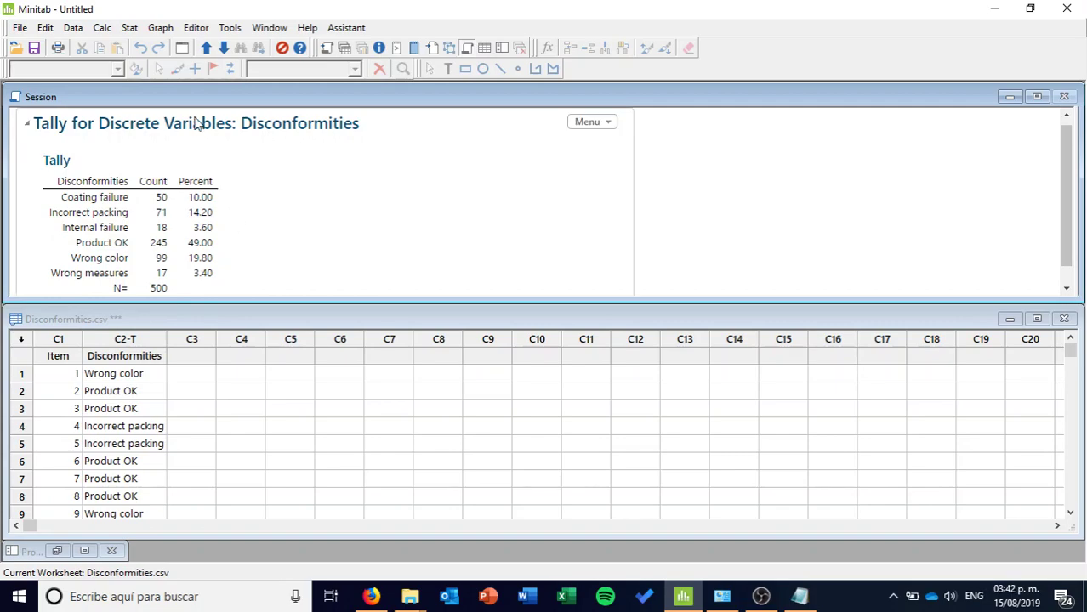
- Set up a simple bar chart of counts of unique values with Disconformities as the categorical variable
left_click(164, 29)
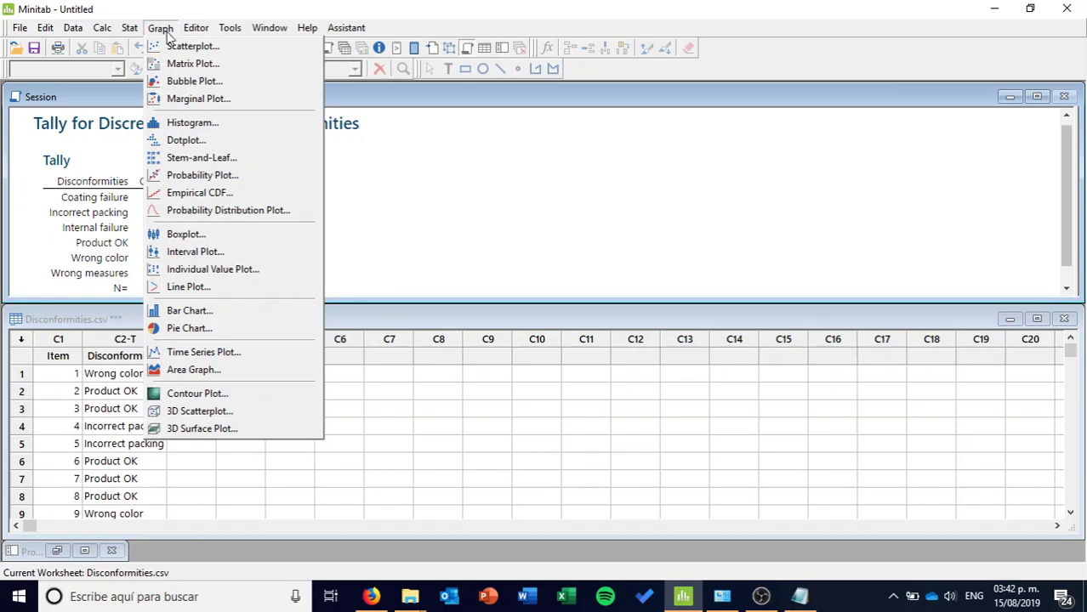
left_click(199, 315)
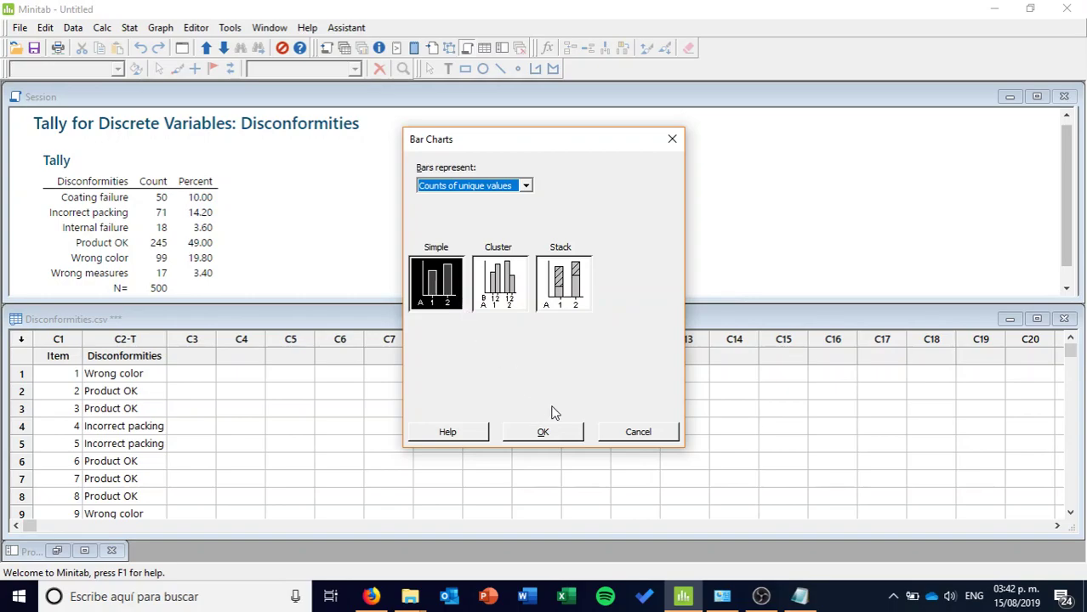
left_click(526, 185)
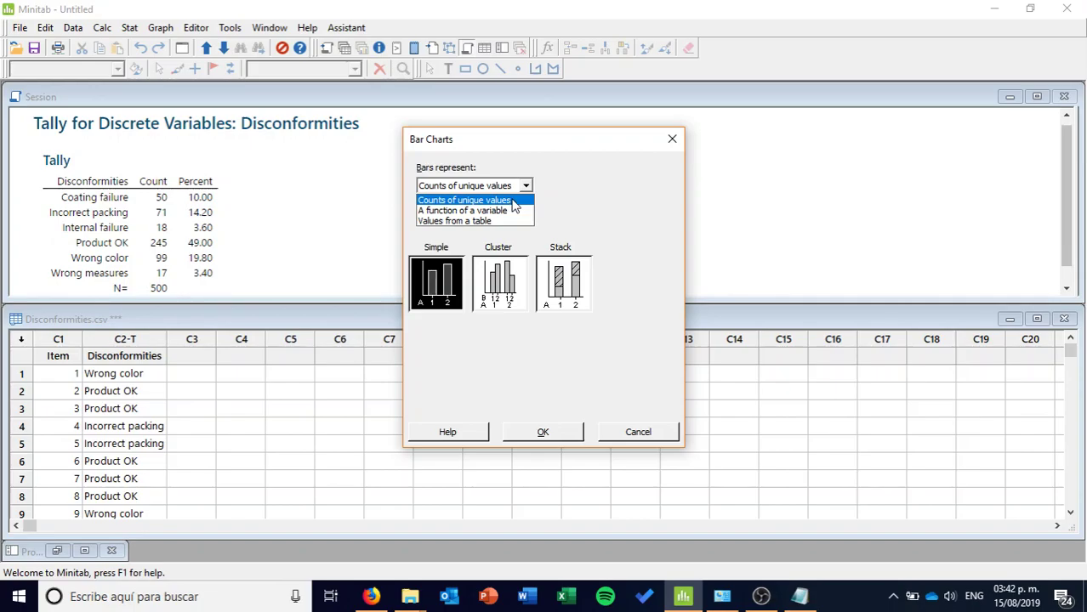
left_click(510, 201)
left_click(547, 434)
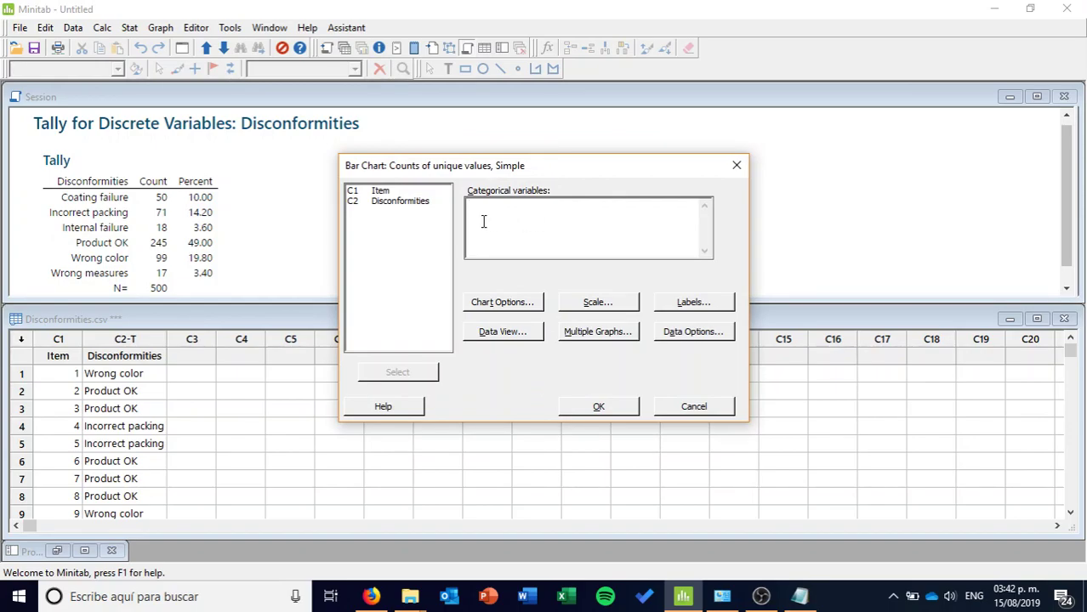
double_click(404, 203)
- Create the bar chart with title "Disconformities" and footnote "Based on the analysis of a sample of 500 items", moving it clear of the tally
left_click(693, 302)
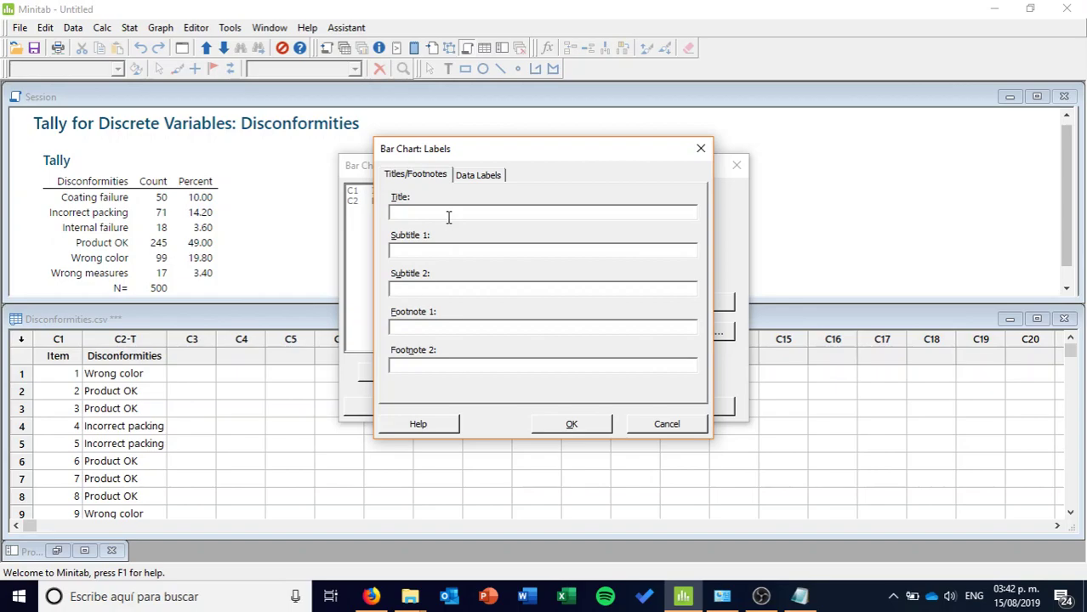
type("Di")
type("Based on the analy")
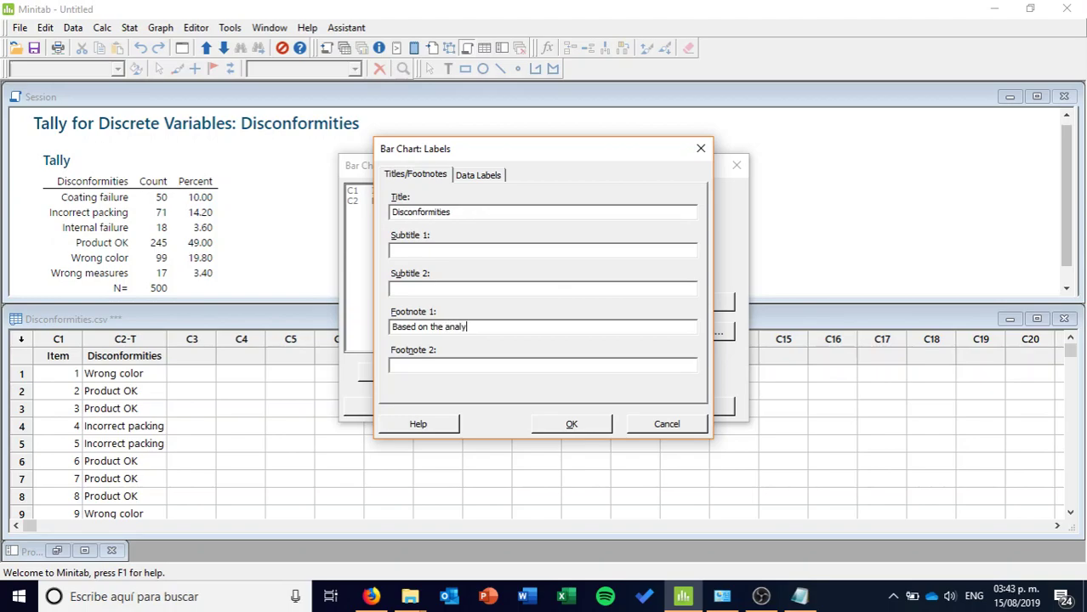
type("sis of a sample of 500 items")
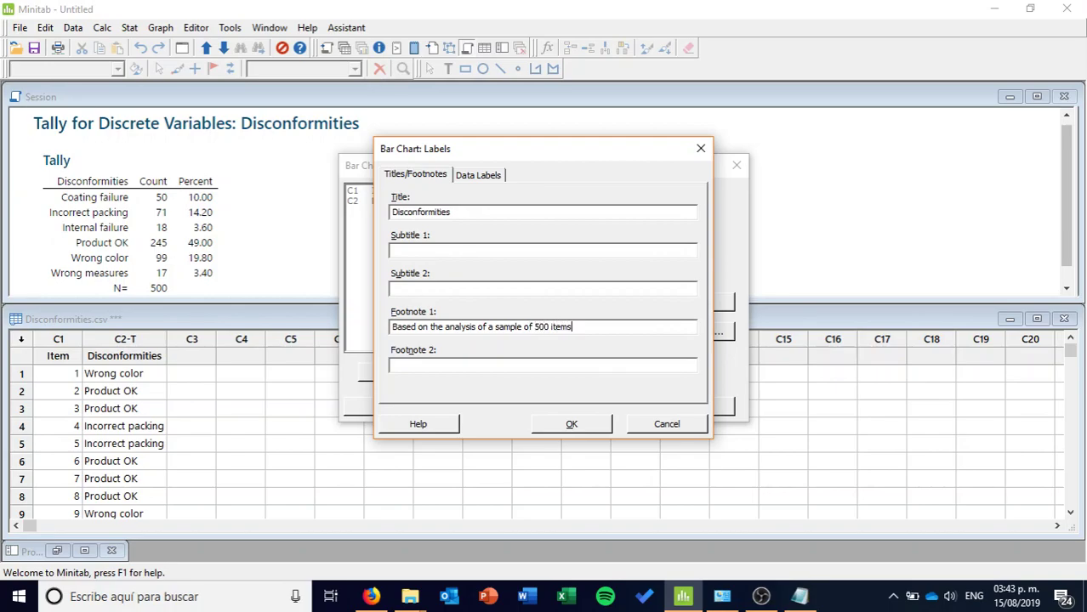
left_click(572, 425)
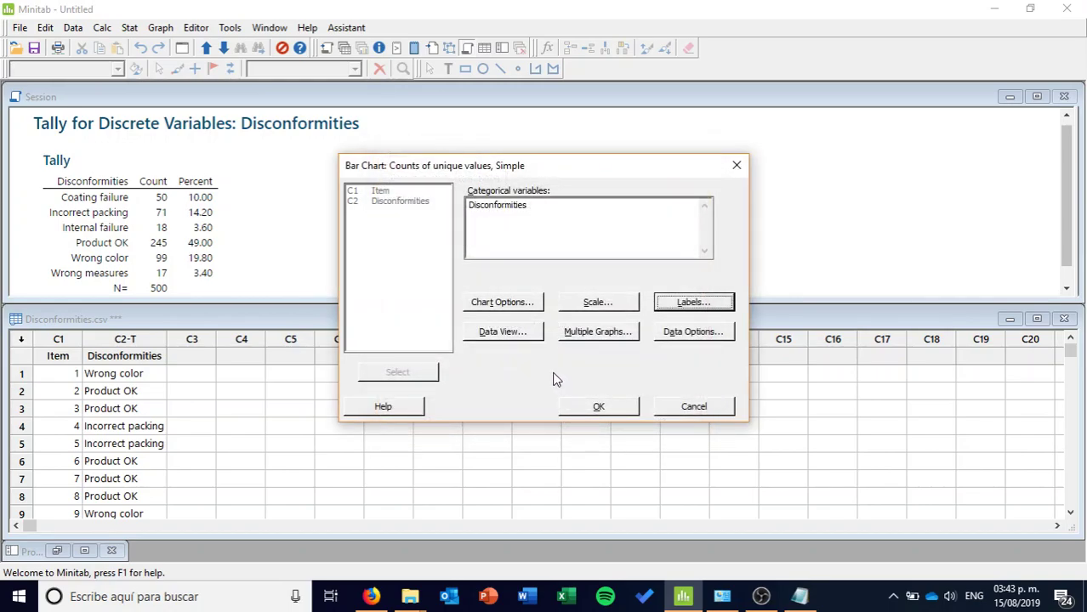
left_click(606, 407)
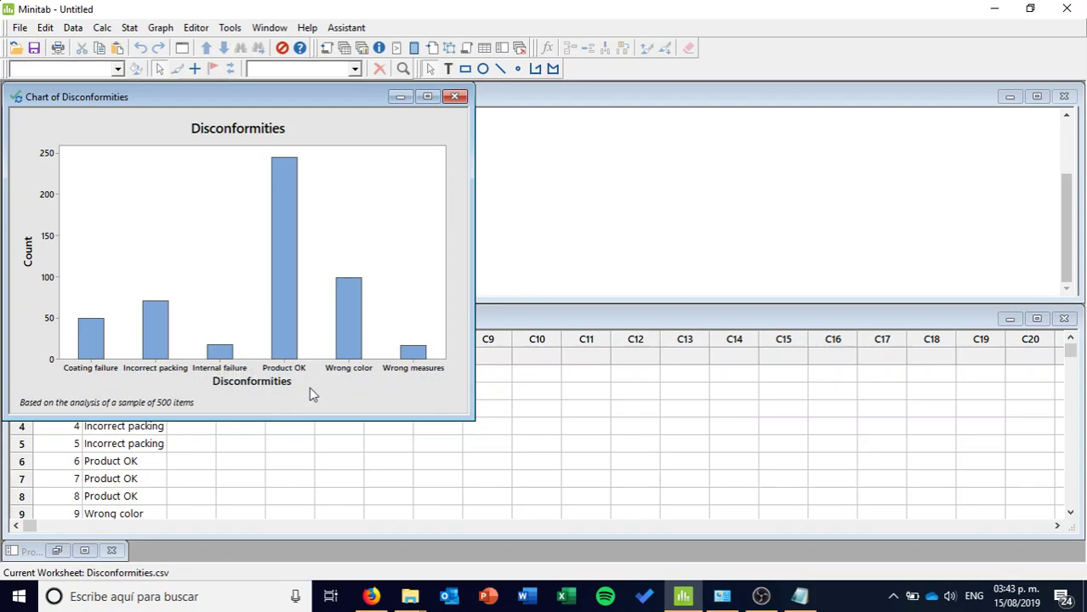
left_click_drag(188, 100, 553, 88)
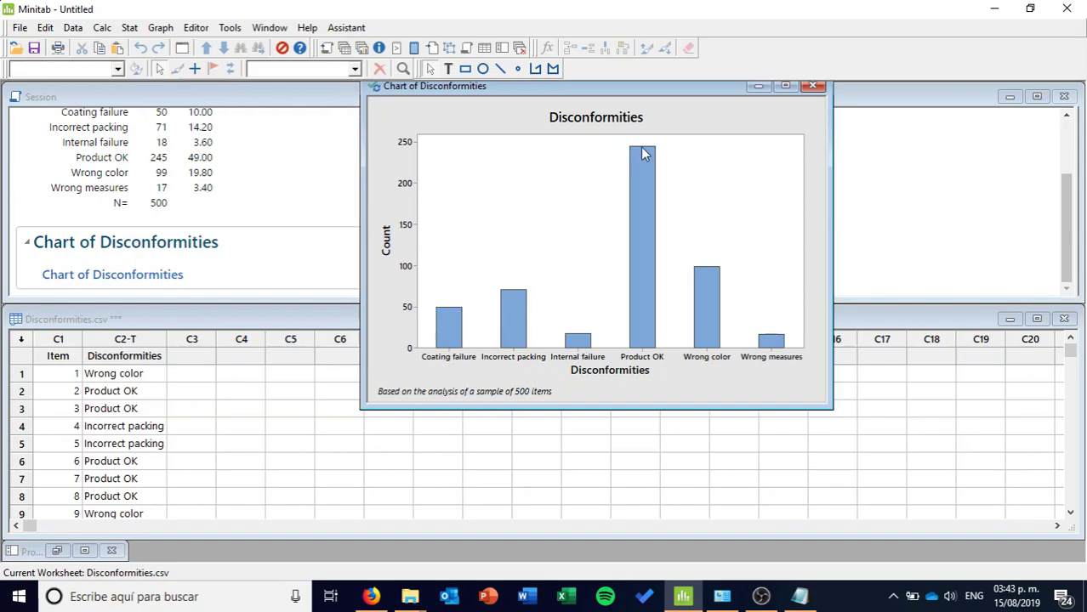
mouse_move(633, 173)
- Set up a pie chart of Disconformities titled "Pie chart of disconformities" with the footnote "Based on a sample of 500 items"
left_click(160, 28)
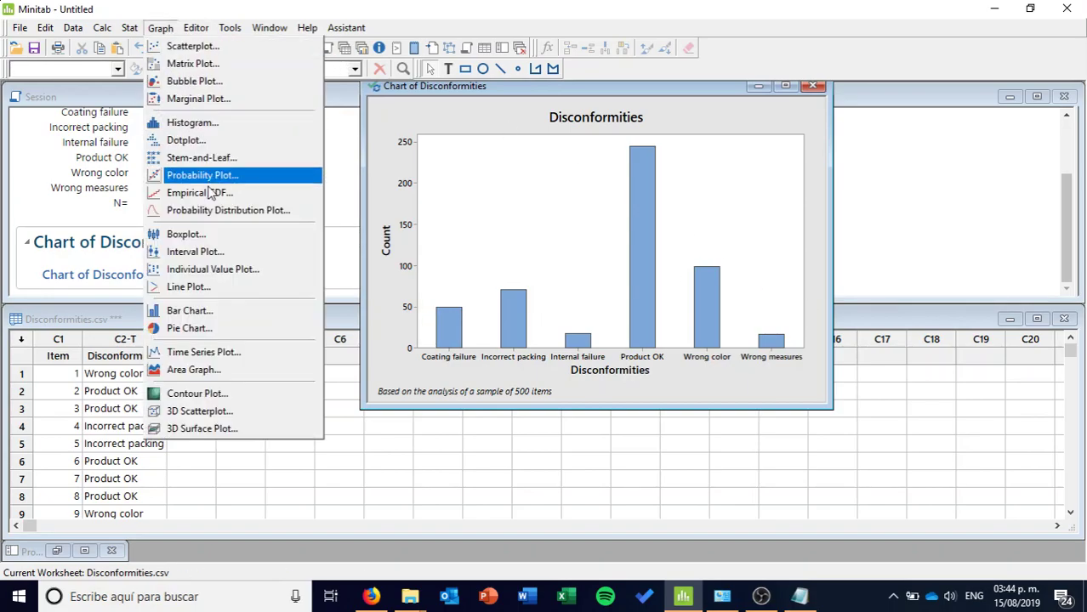
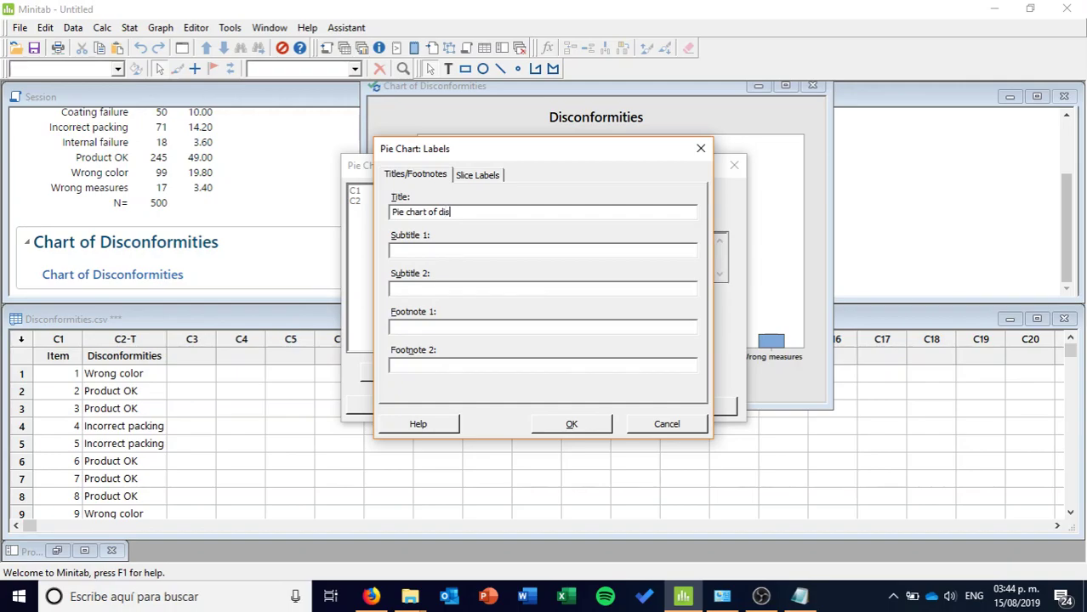
type("ities")
type("Based on a sa")
type("mple of 5")
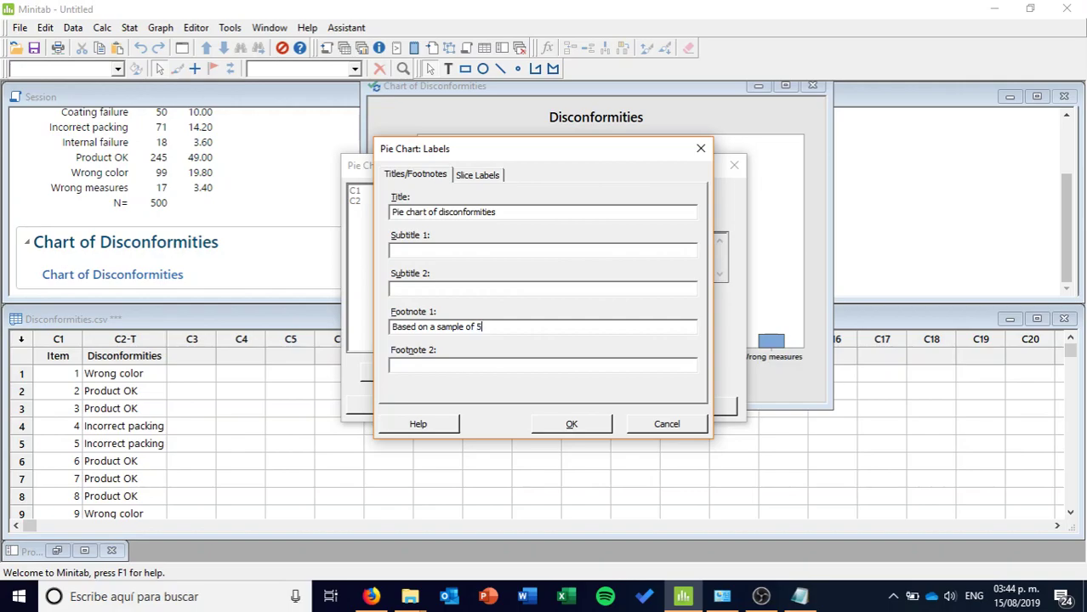
type("00 items")
- Label the pie slices with category name and percent, and create the pie chart
left_click(473, 175)
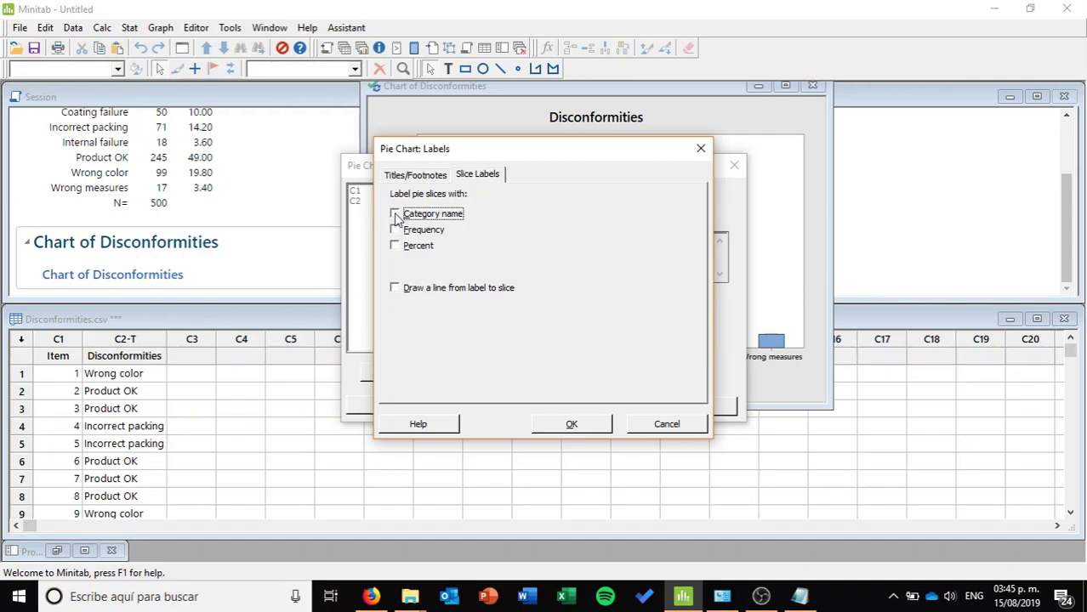
left_click(395, 245)
left_click(582, 423)
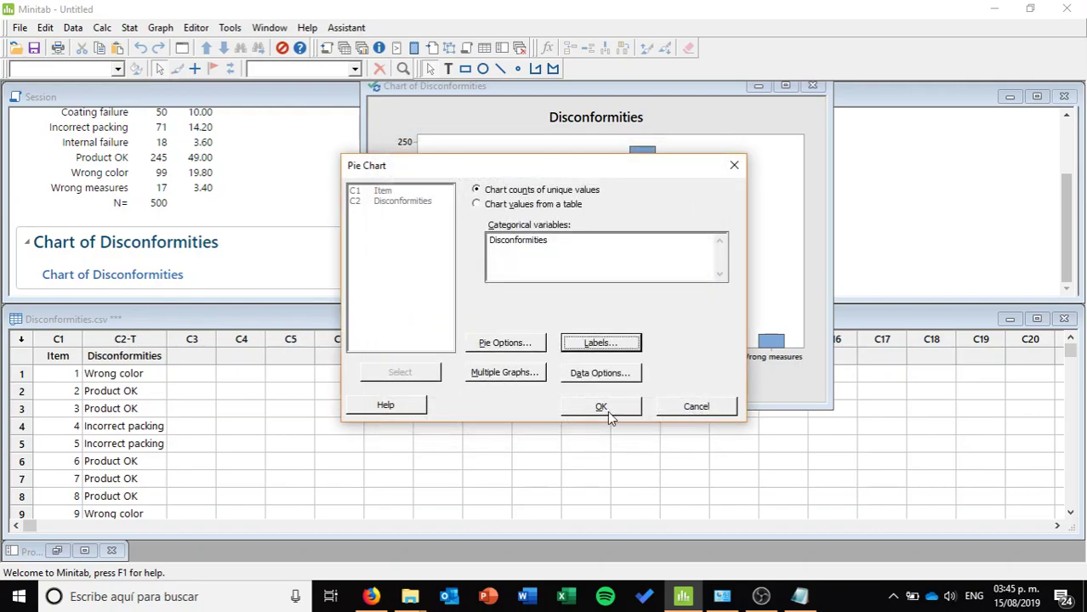
left_click(604, 408)
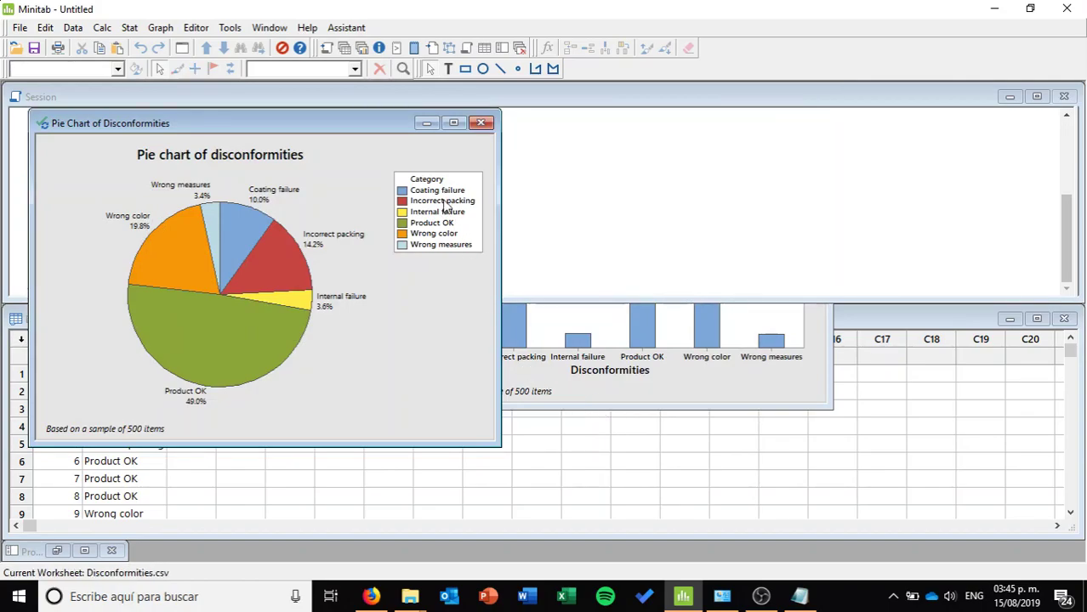
- Arrange the bar chart and pie chart windows side by side for comparison
left_click_drag(251, 119, 794, 115)
left_click(539, 364)
left_click_drag(573, 91, 240, 119)
left_click_drag(745, 114, 694, 138)
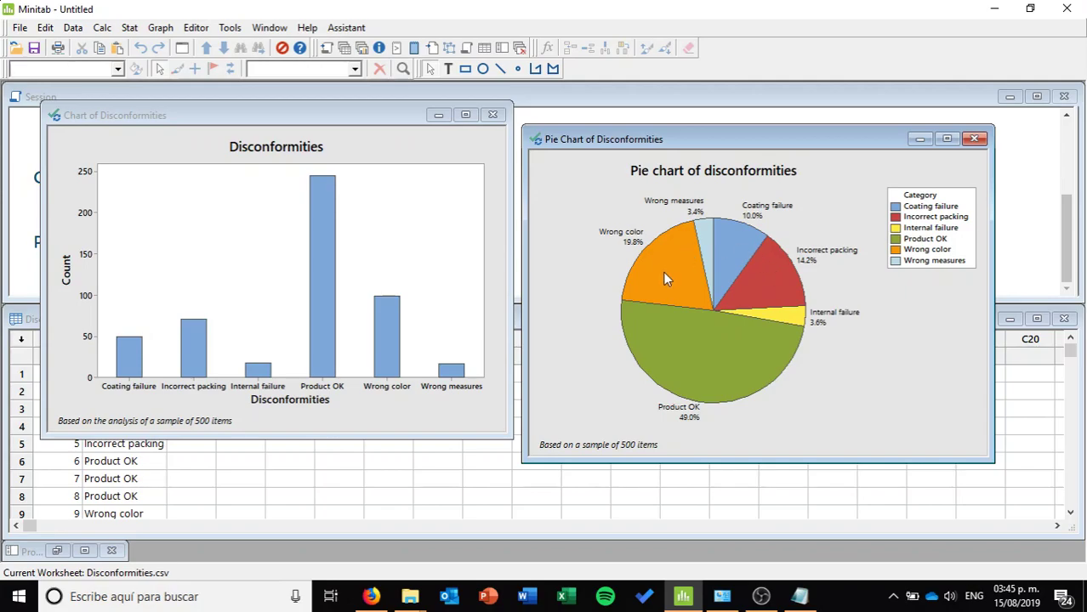
mouse_move(664, 272)
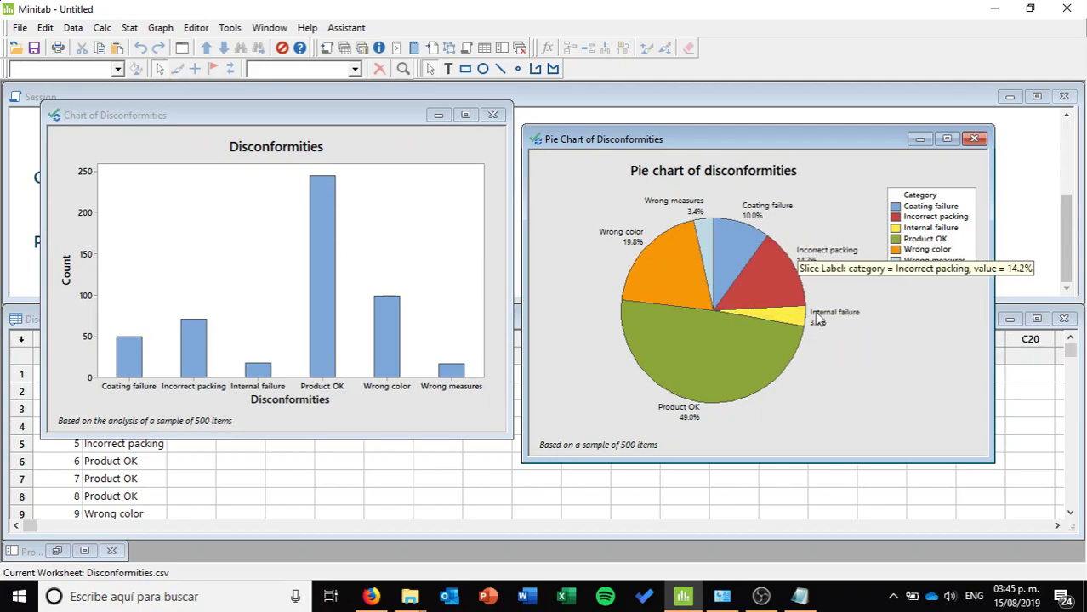
- Examine the share of each defect category in the pie chart, comparing the slices with one another
mouse_move(816, 321)
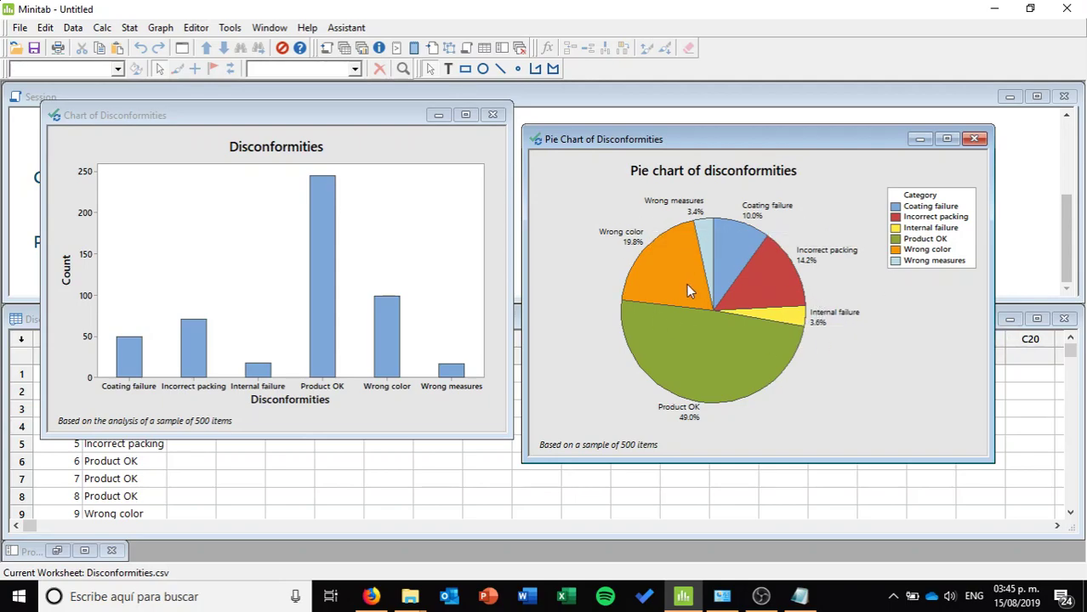
mouse_move(688, 286)
mouse_move(797, 279)
mouse_move(763, 253)
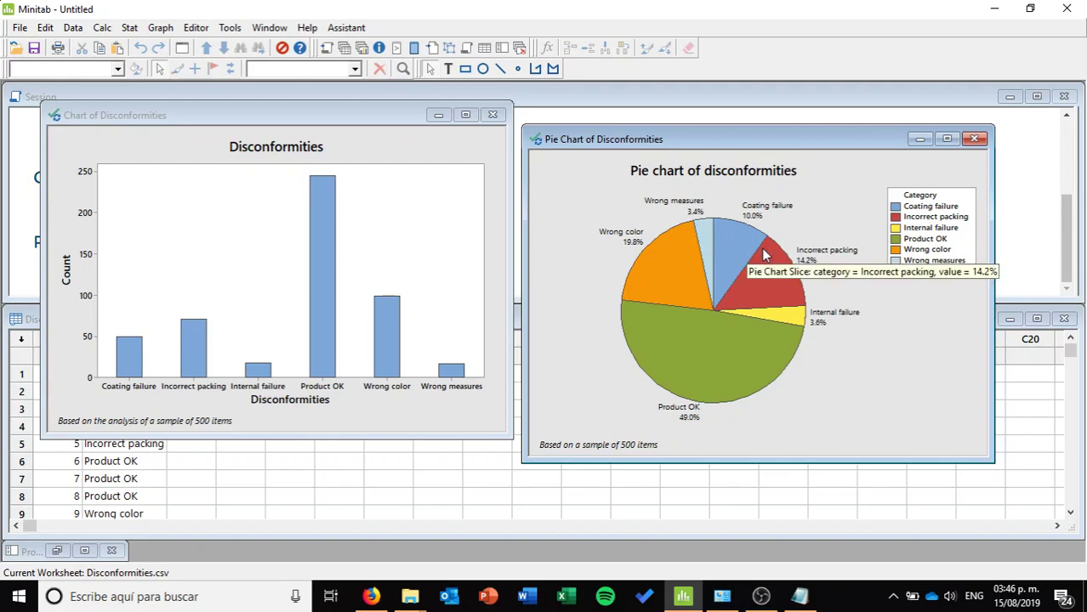
mouse_move(663, 366)
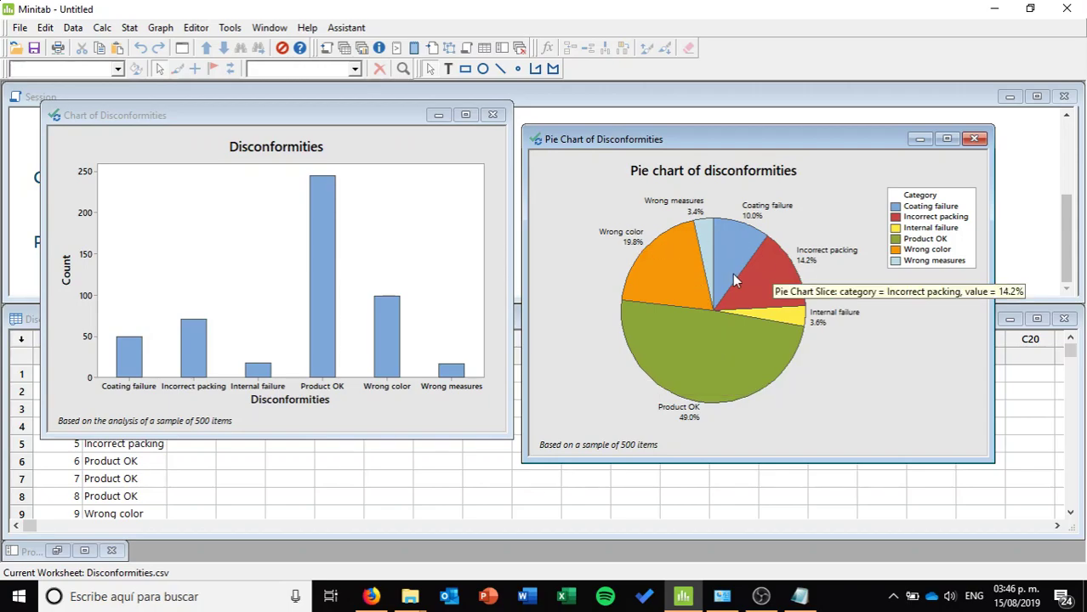
mouse_move(711, 262)
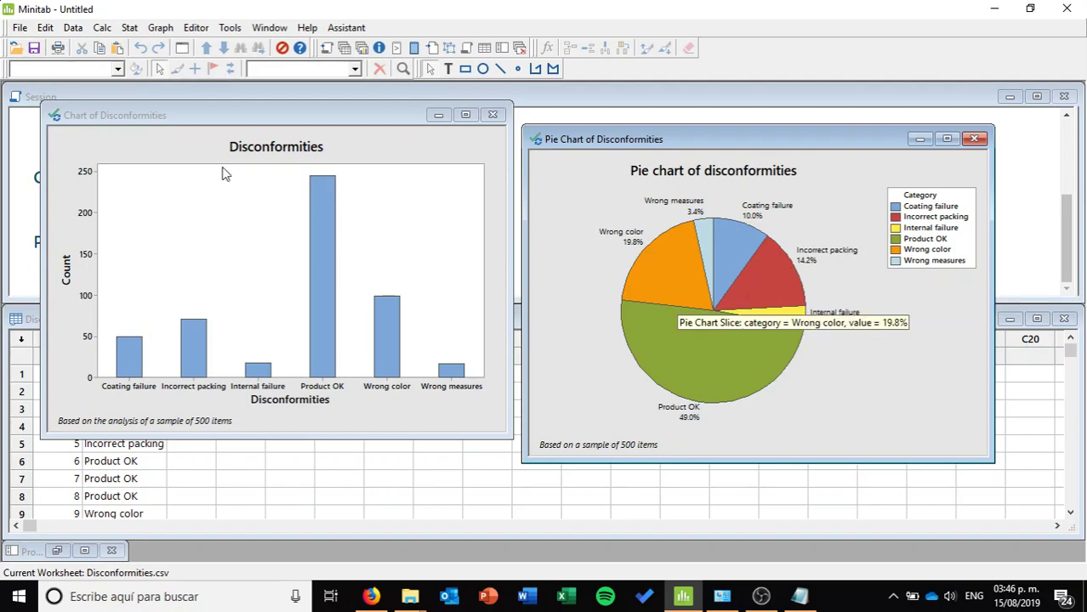
- Start a worksheet subset that uses rows matching a condition, with the matching rows excluded
left_click(73, 29)
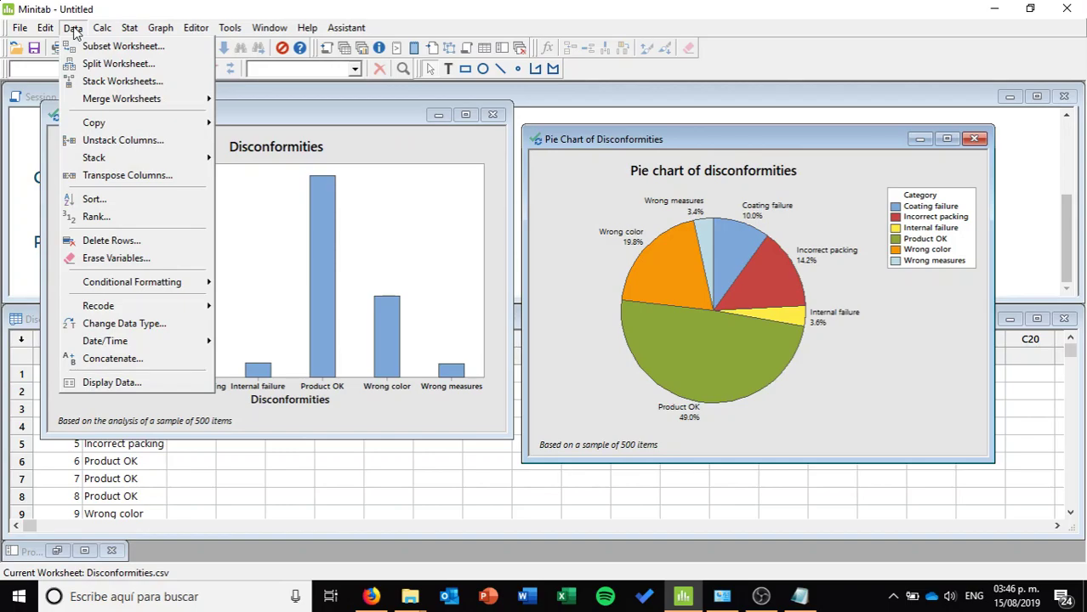
left_click(120, 47)
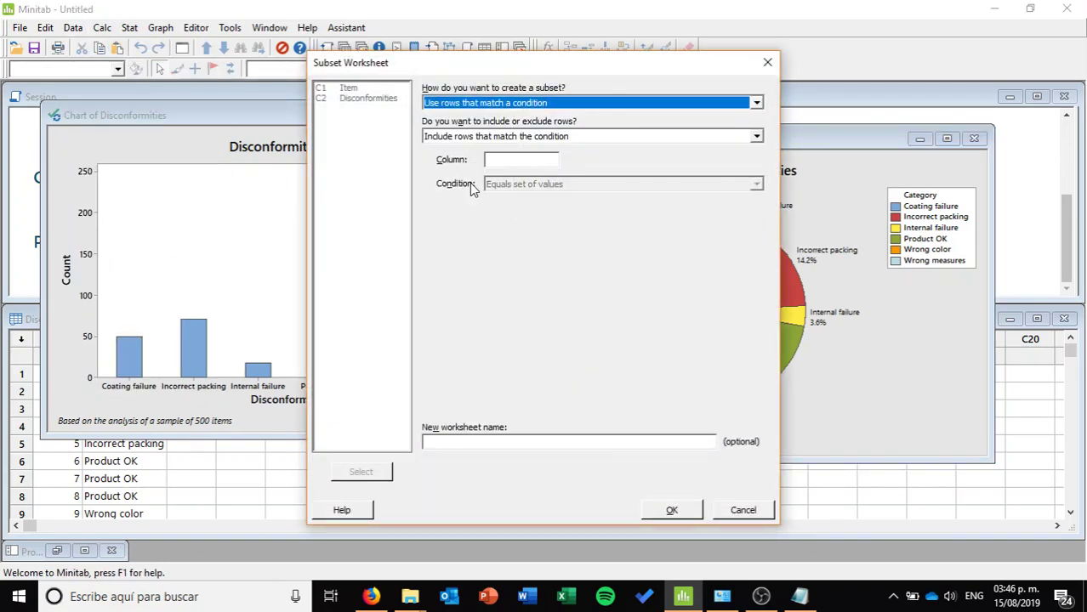
left_click(756, 103)
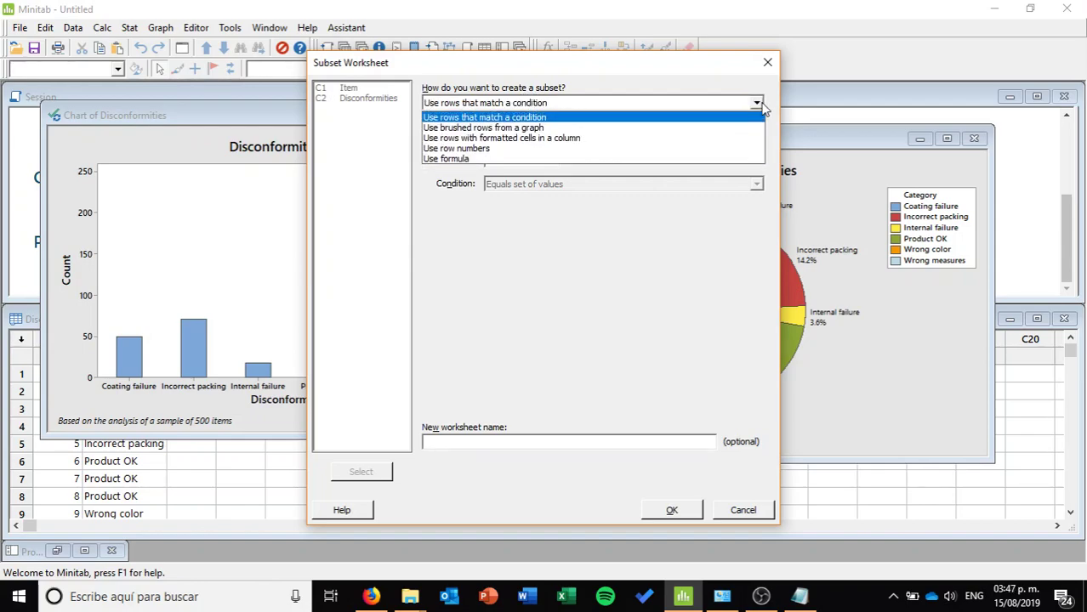
left_click(551, 118)
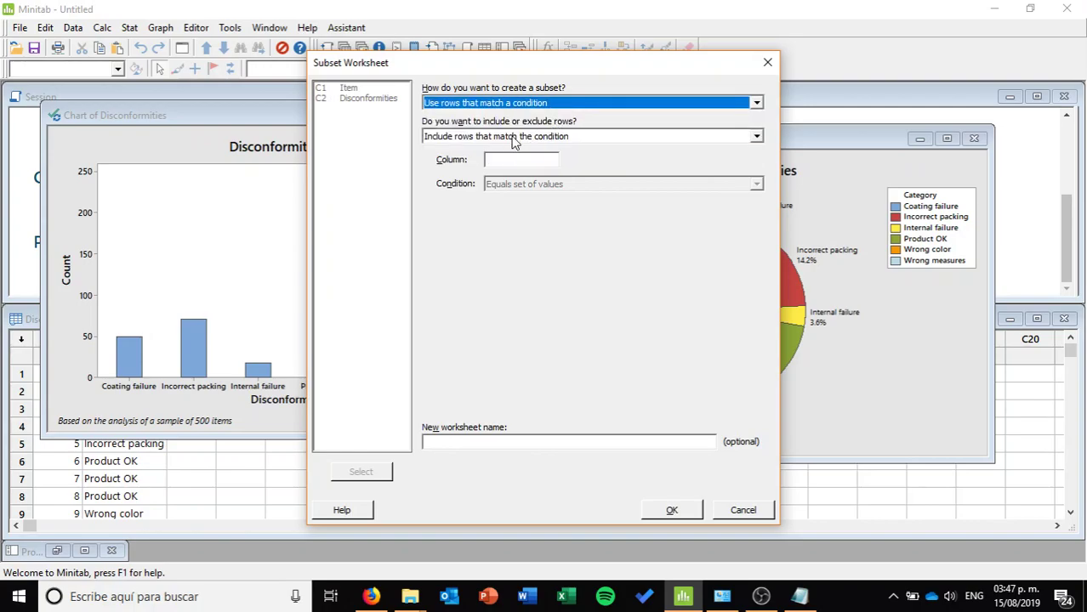
left_click(755, 137)
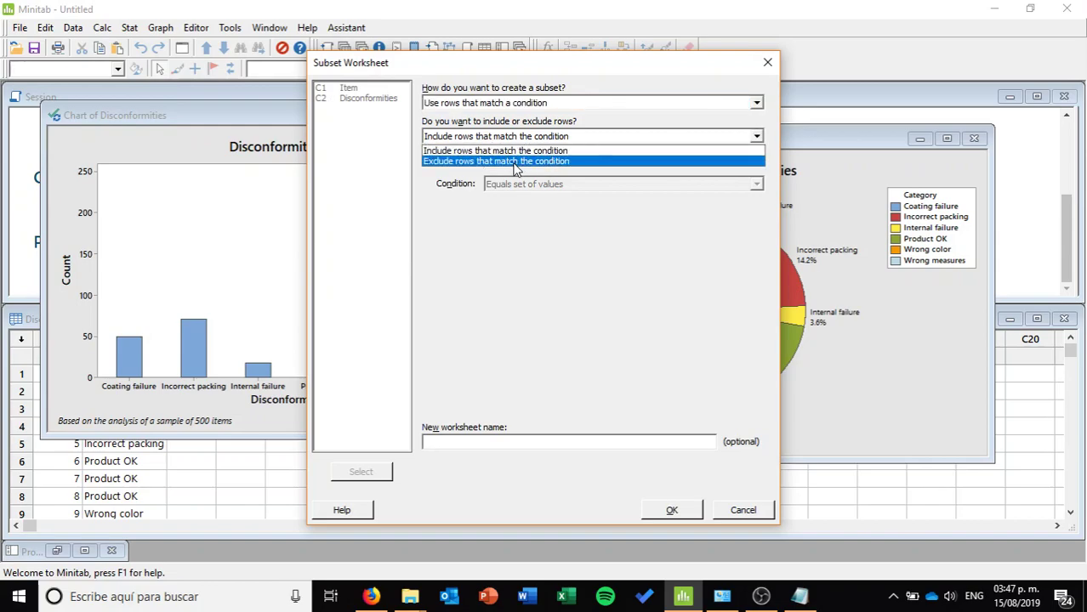
left_click(516, 167)
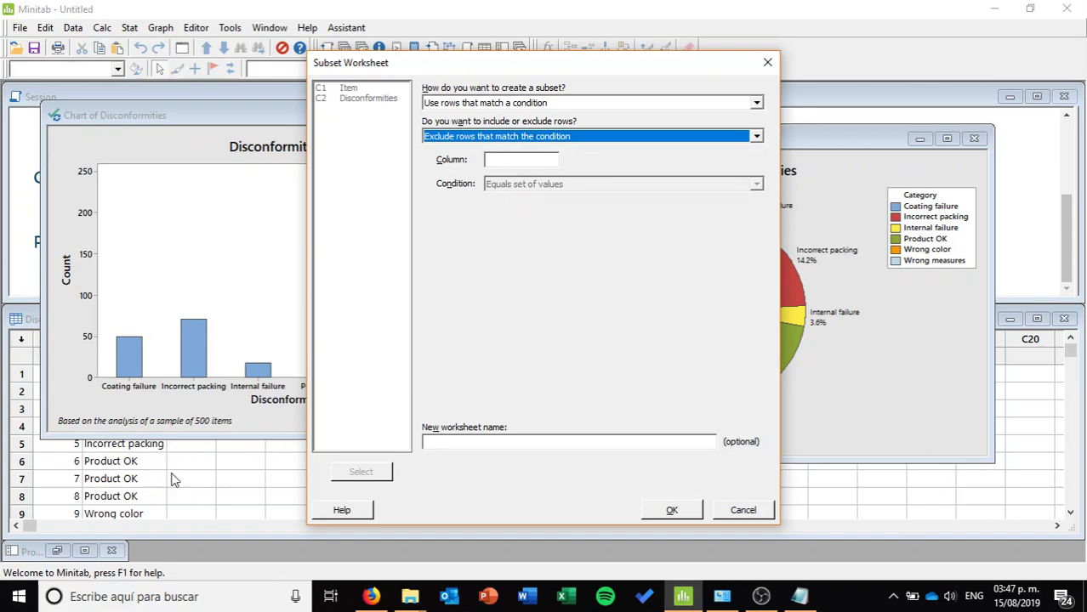
- Exclude the rows where Disconformities equals Product OK, and create the subset worksheet named "Defects only"
left_click(511, 160)
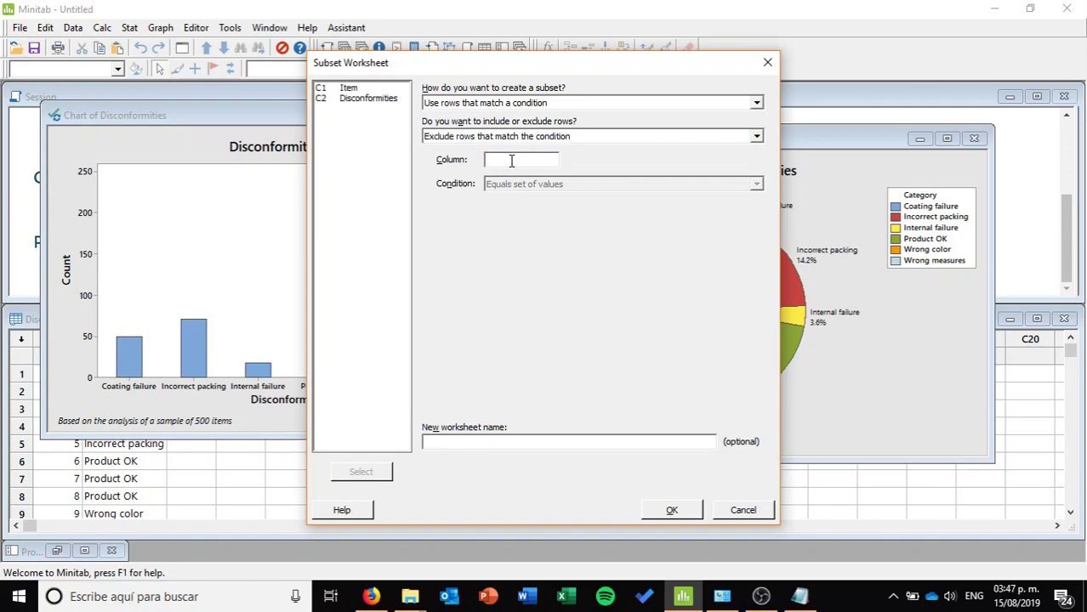
double_click(368, 98)
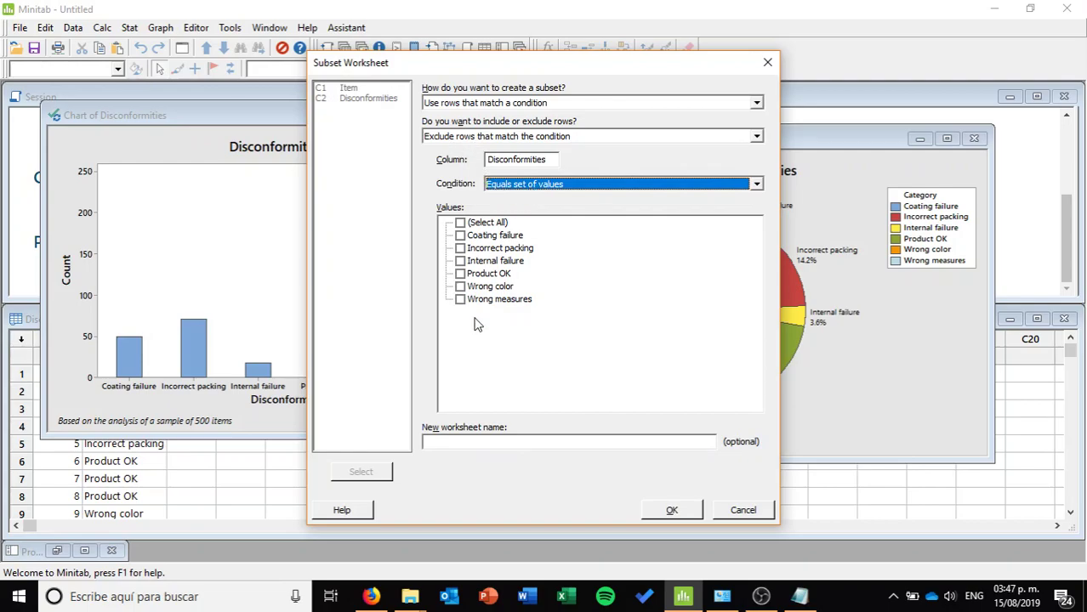
left_click(461, 274)
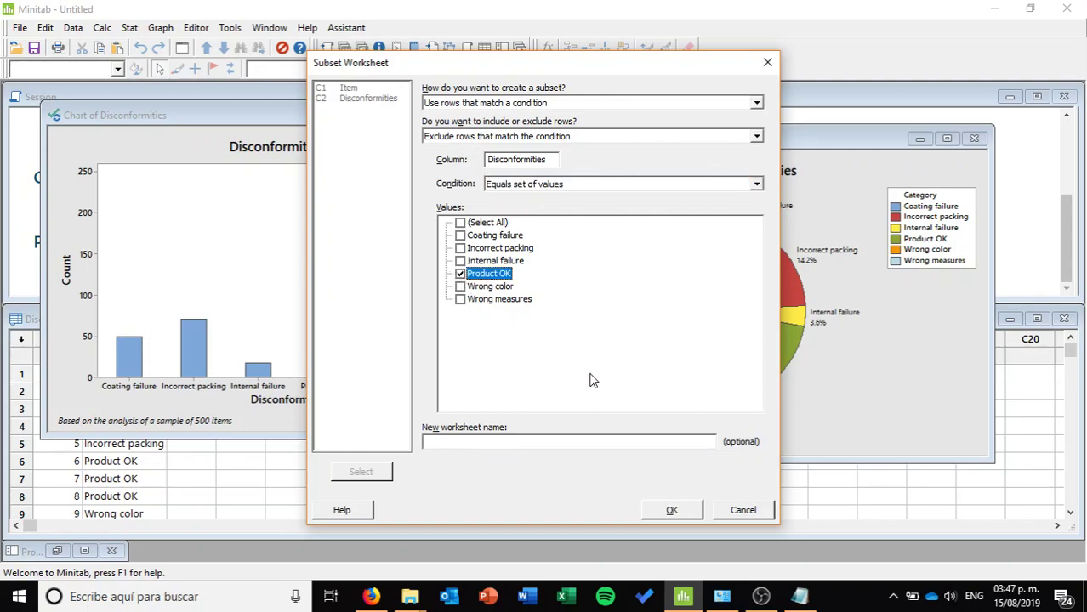
left_click(534, 442)
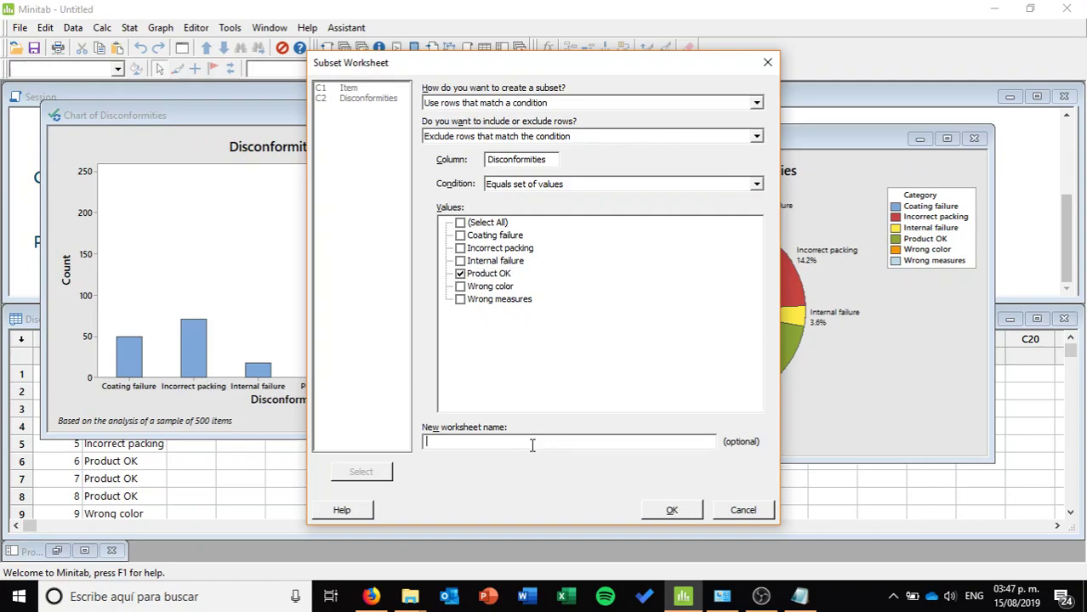
type("Defects onl")
left_click(672, 510)
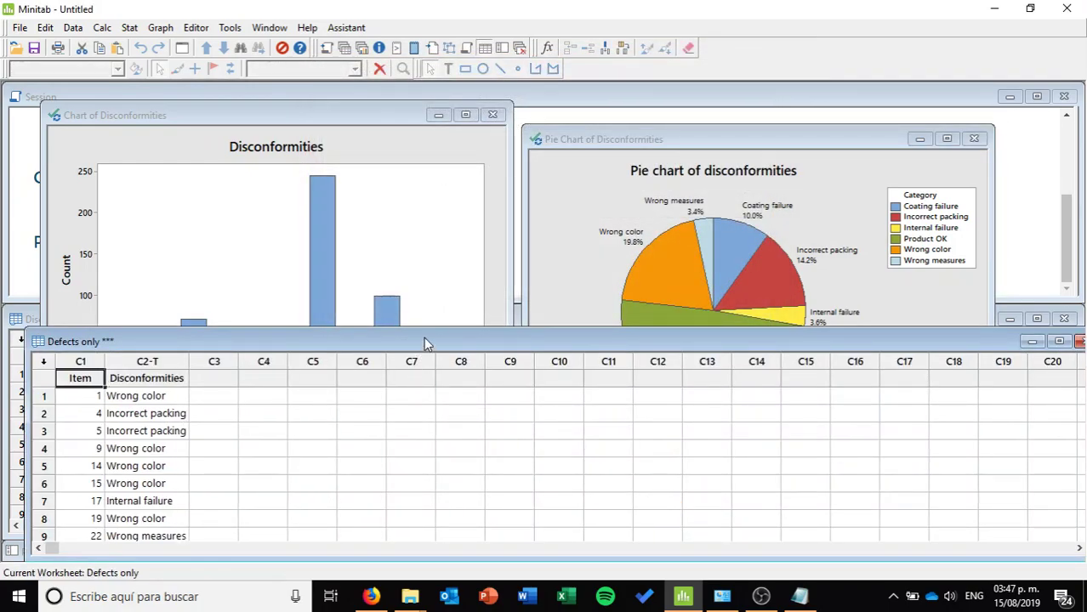
- Reposition the Defects only worksheet window over the original worksheet and review its last data rows
left_click_drag(423, 344, 421, 296)
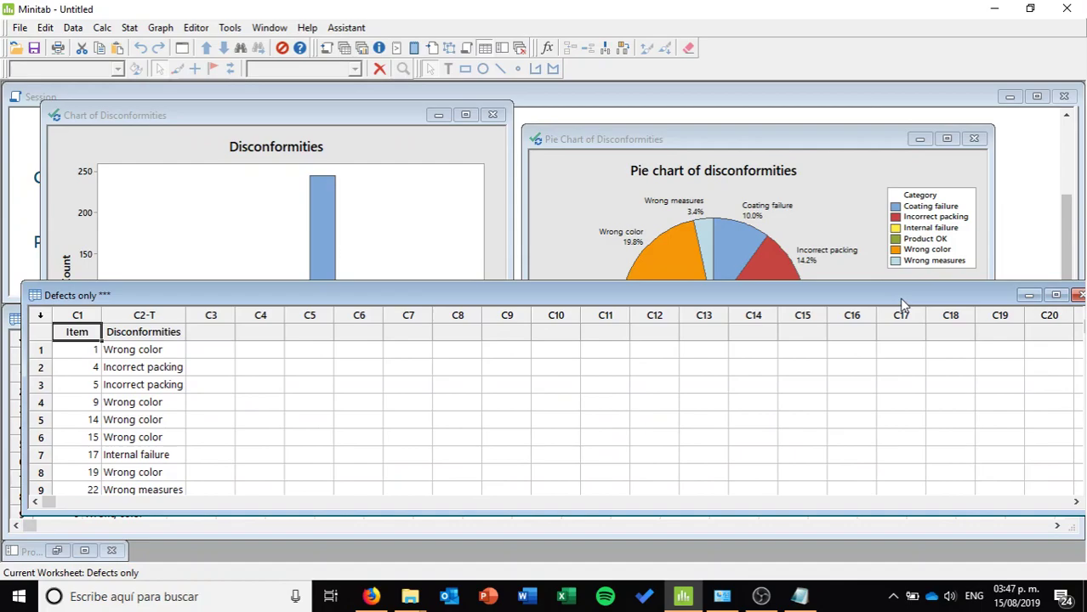
left_click_drag(885, 295, 822, 294)
left_click_drag(1026, 332, 1027, 473)
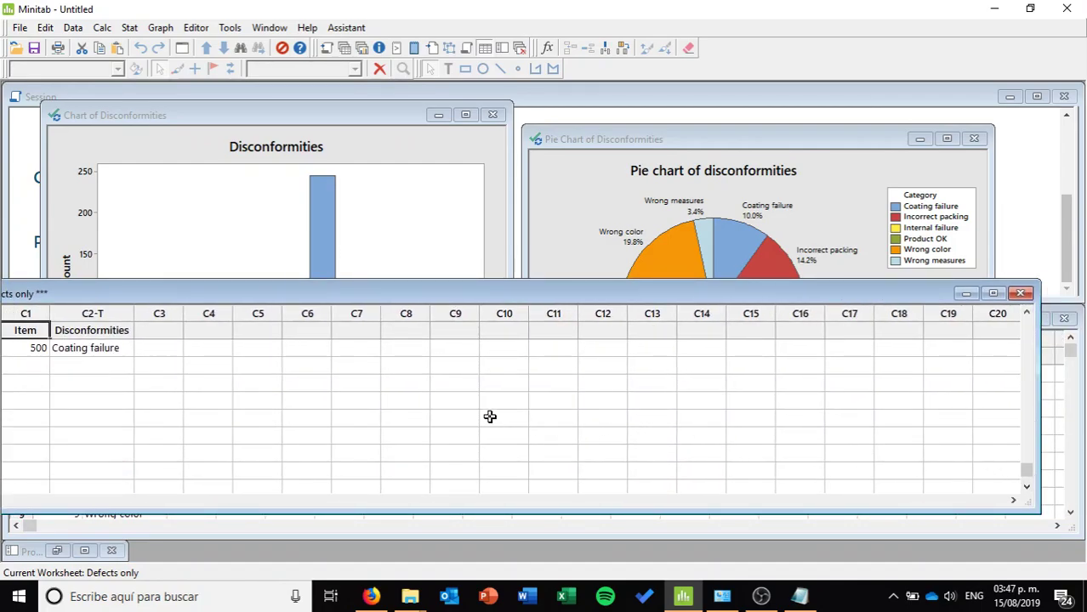
scroll(400, 406, "up", 1)
left_click_drag(631, 297, 623, 327)
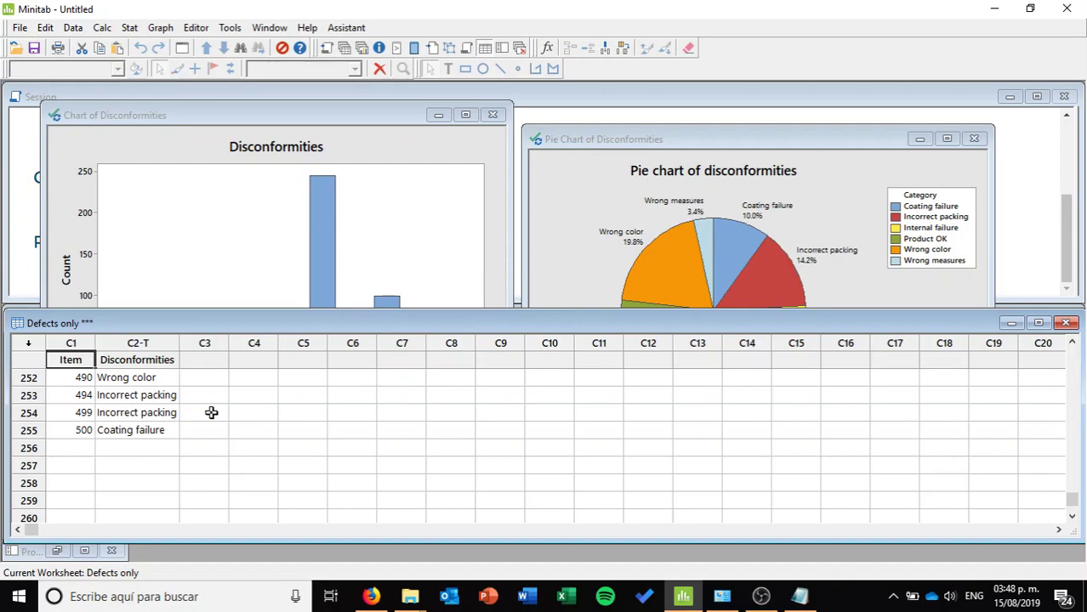
- Create a pie chart of Disconformities from the Defects only worksheet with the footnote "Based on defects found in the sample"
left_click(160, 28)
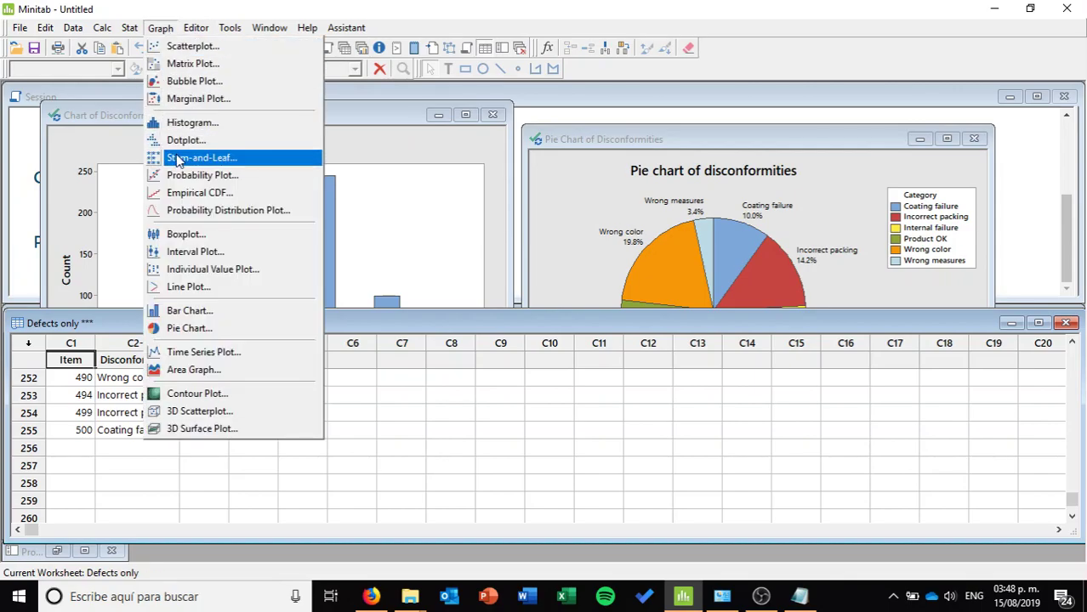
left_click(188, 329)
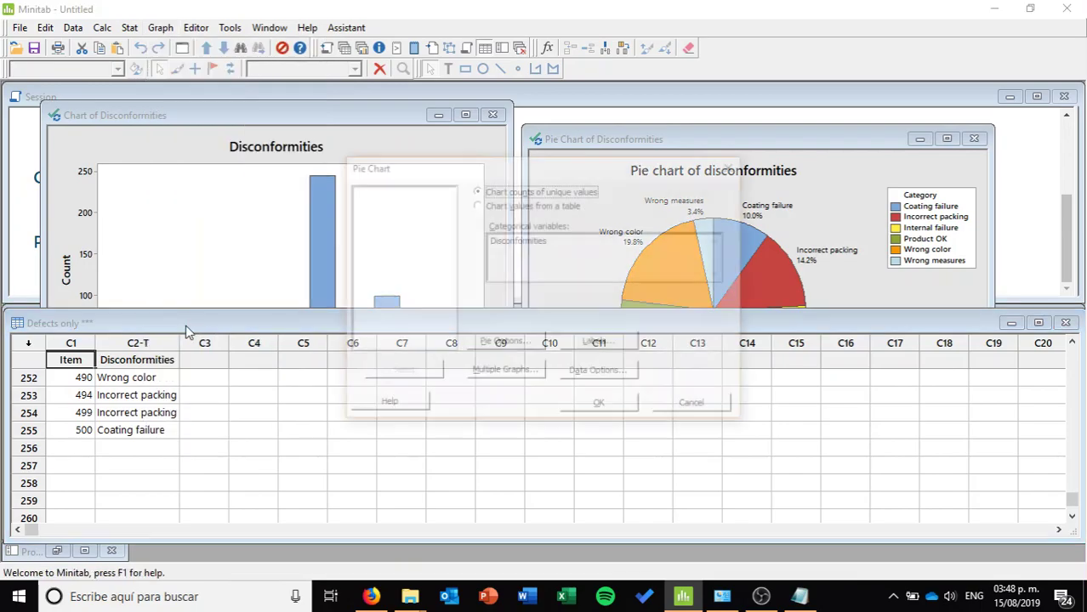
left_click(529, 240)
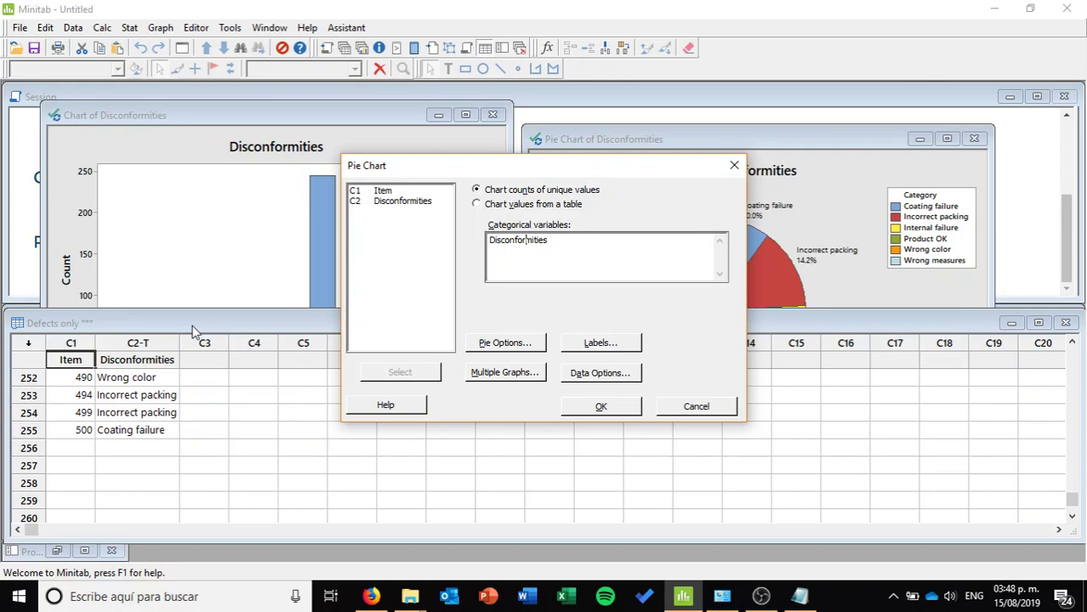
left_click(600, 344)
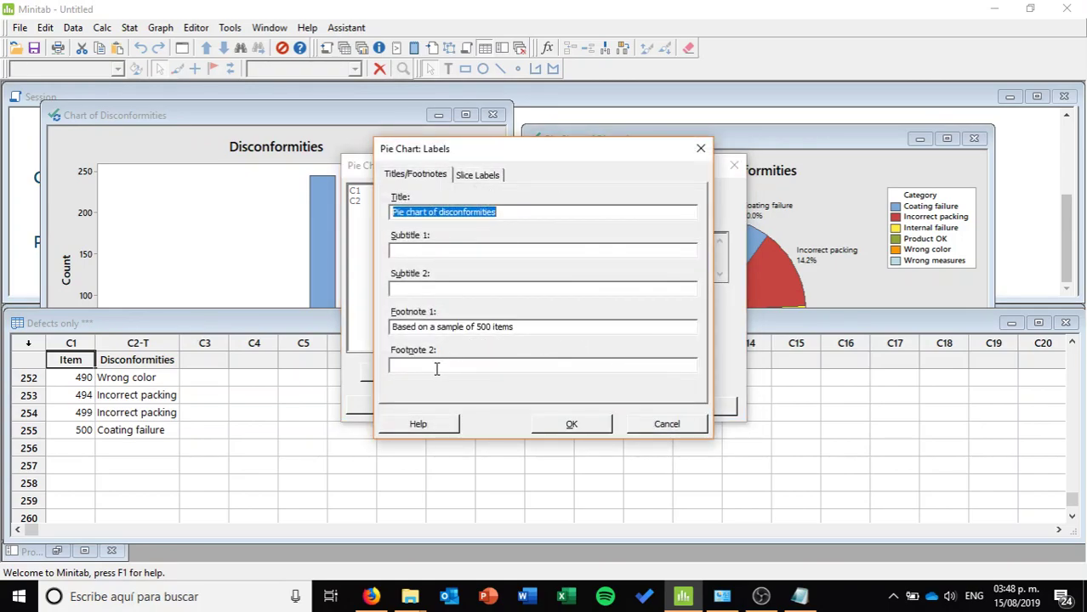
left_click_drag(515, 328, 434, 332)
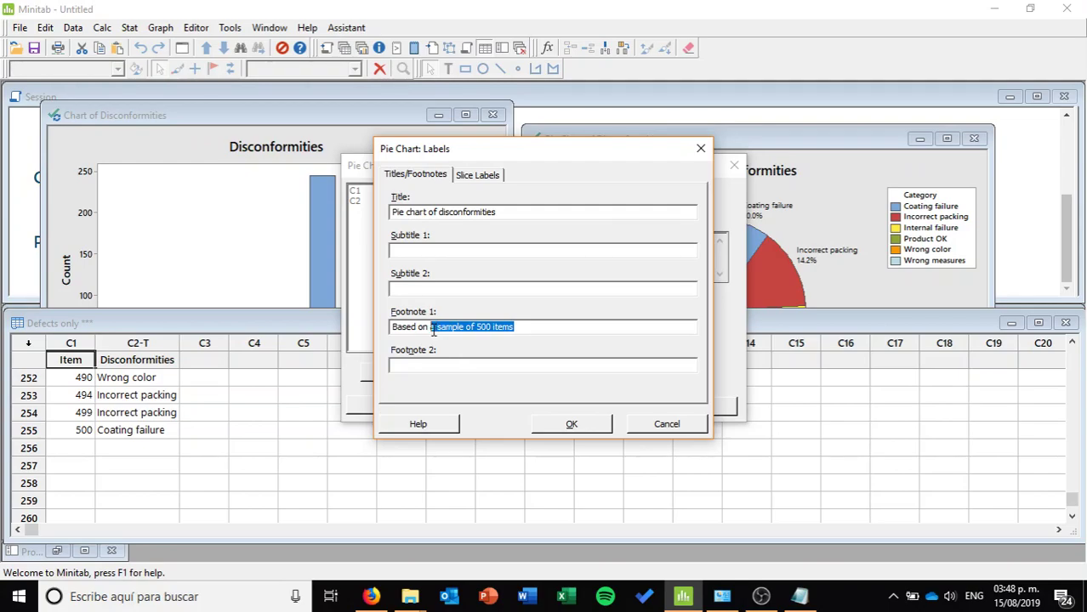
type("defects ")
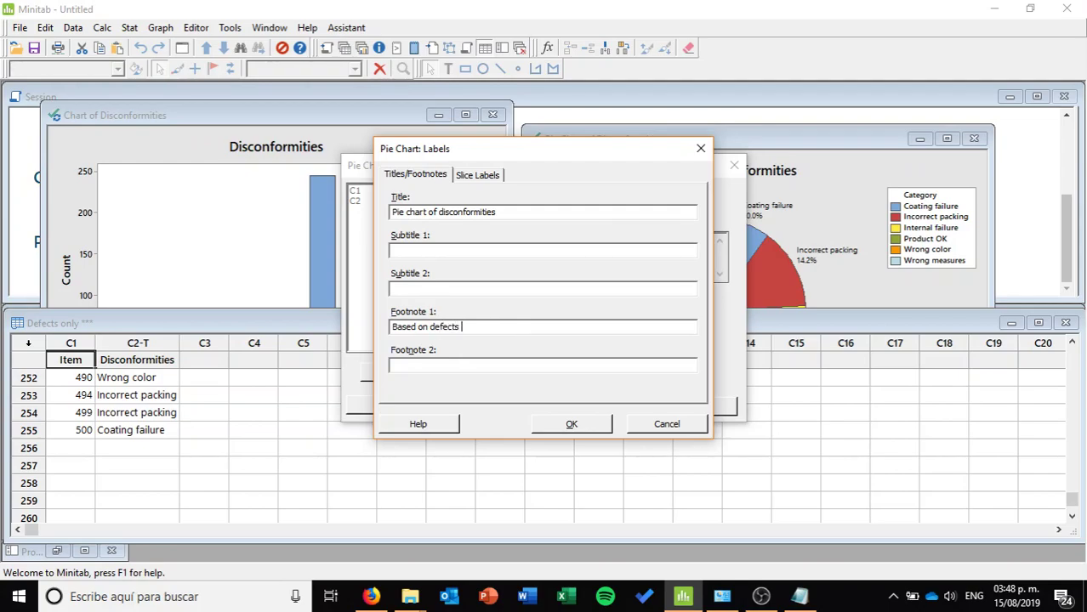
type("found in the sample")
left_click(593, 424)
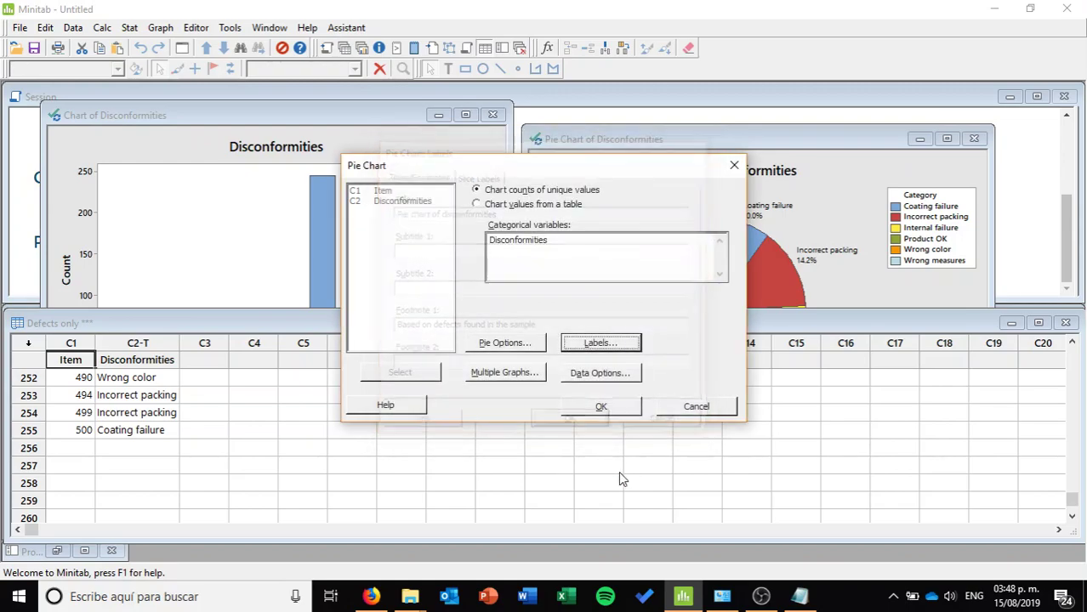
left_click(603, 407)
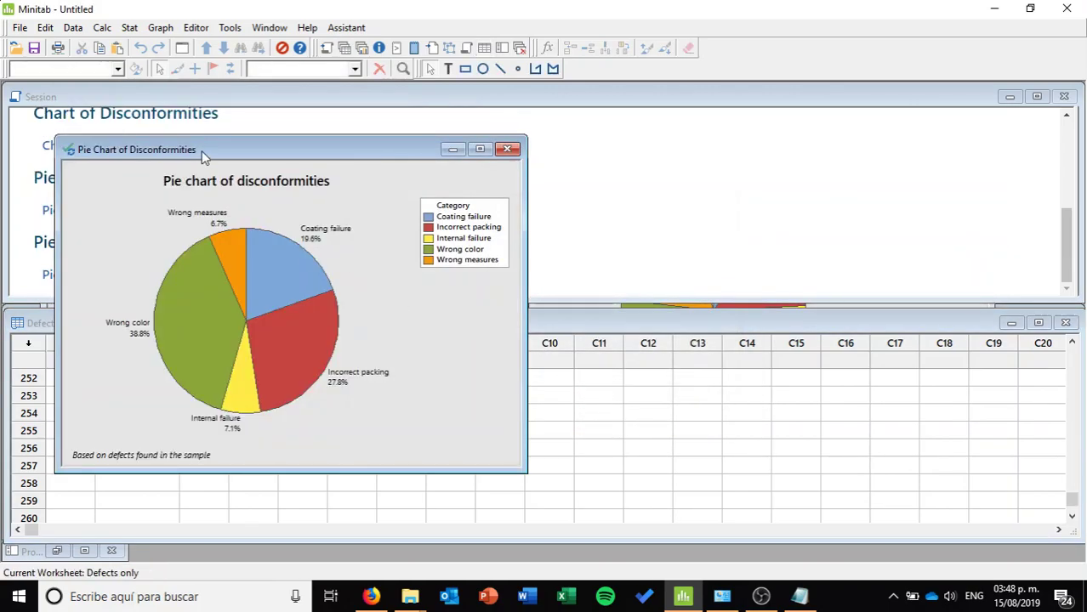
- Place the full-sample pie chart and the defects-only pie chart side by side and compare their slices
left_click_drag(202, 150, 774, 376)
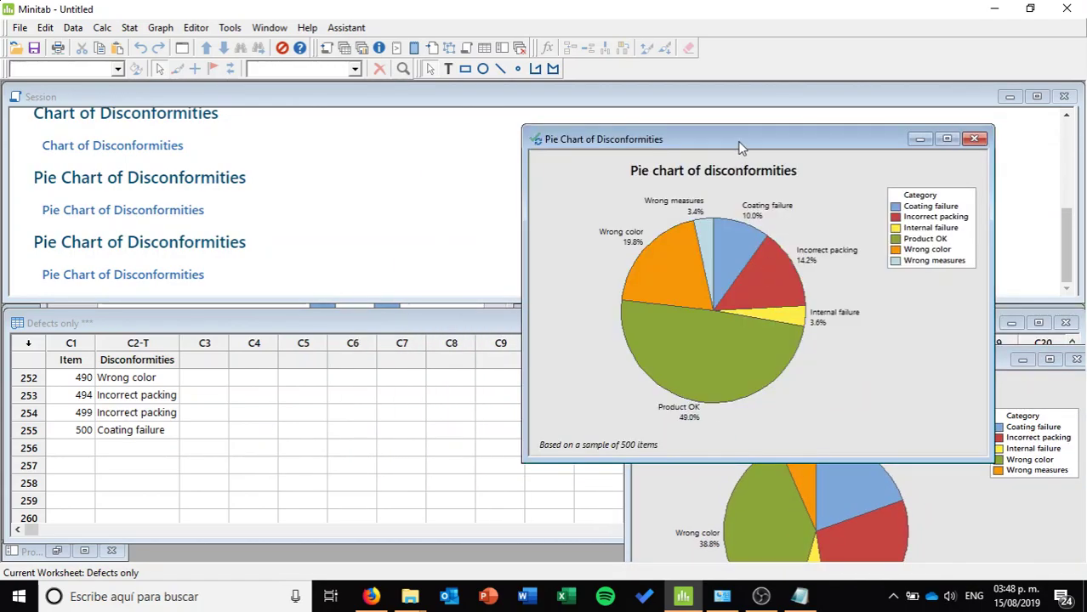
left_click_drag(740, 148, 242, 161)
left_click_drag(765, 358, 662, 158)
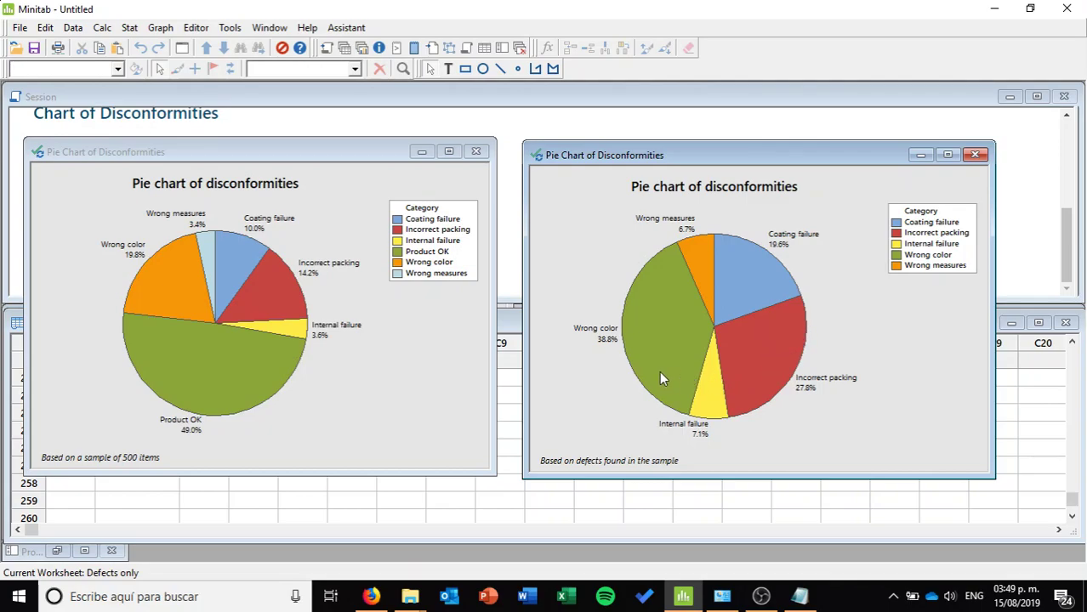
mouse_move(638, 356)
mouse_move(703, 357)
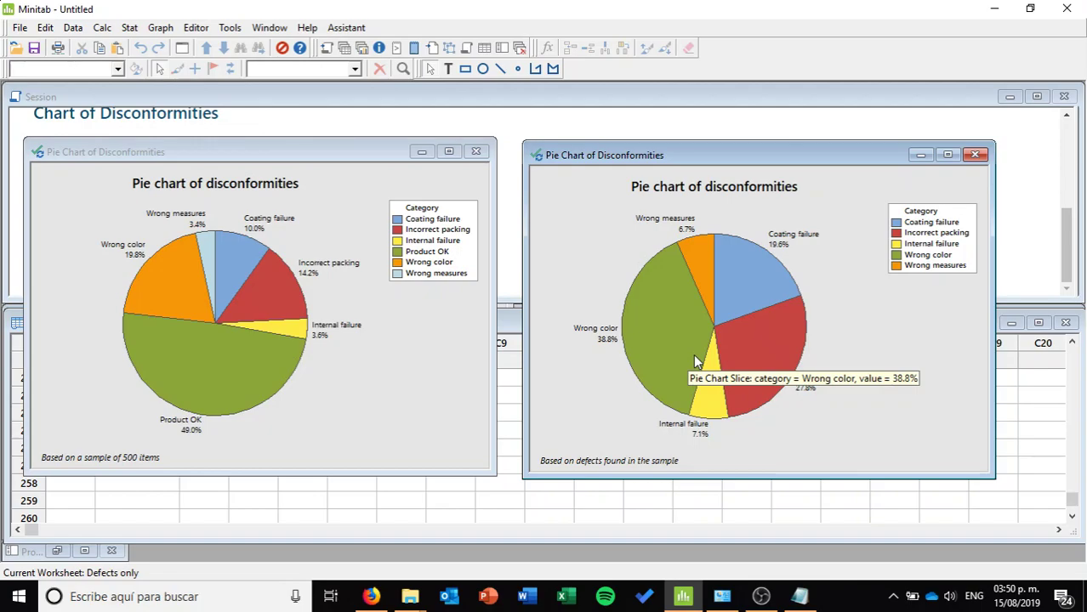
- Create a Pareto chart of Disconformities from the Defects only worksheet with the title "Pareto Analysis"
left_click(155, 31)
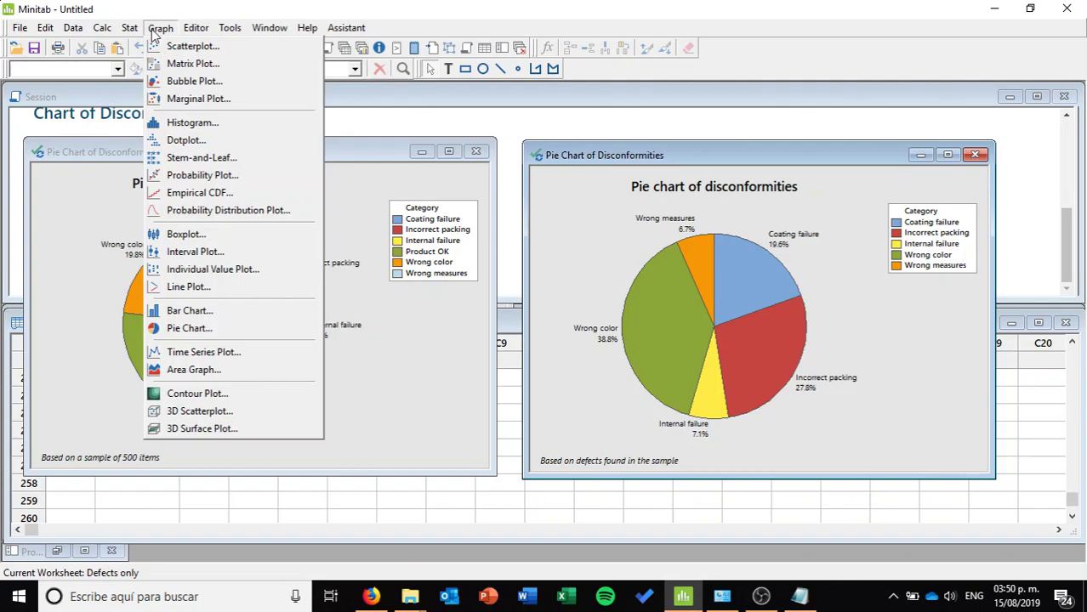
mouse_move(129, 31)
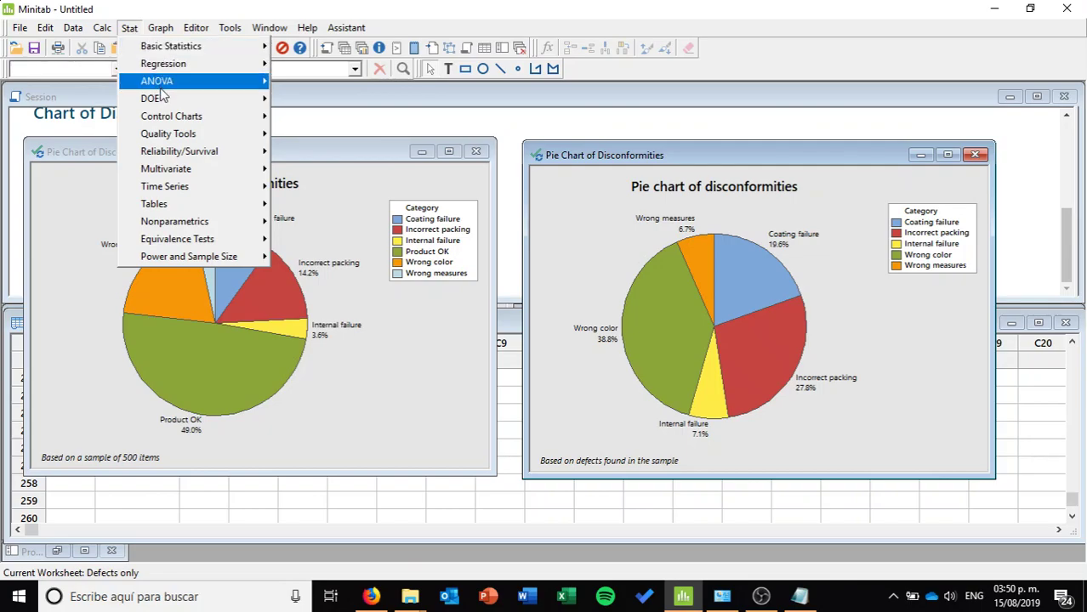
mouse_move(166, 133)
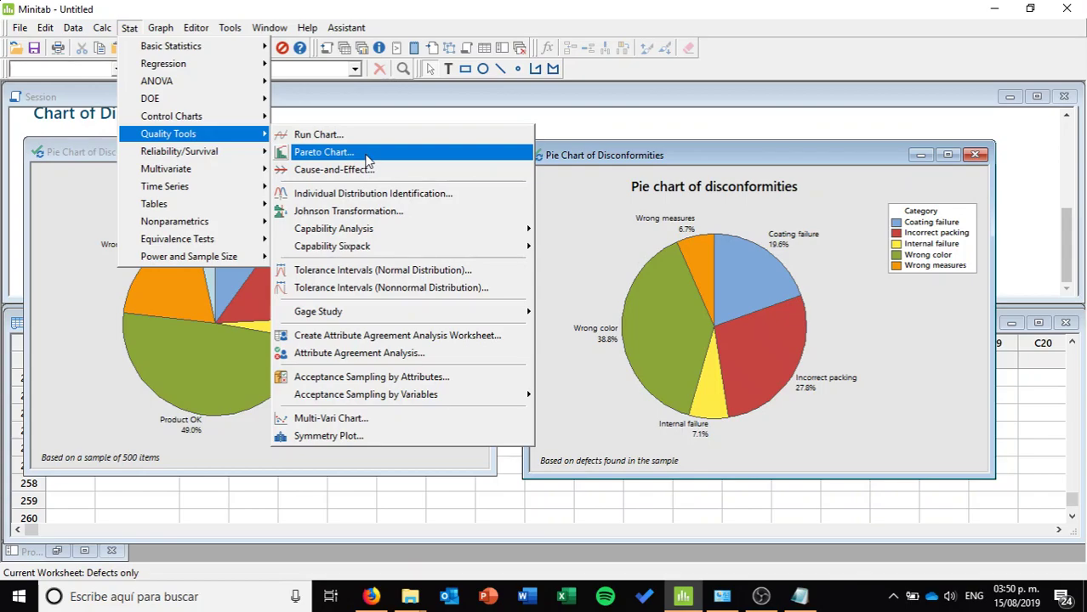
left_click(323, 152)
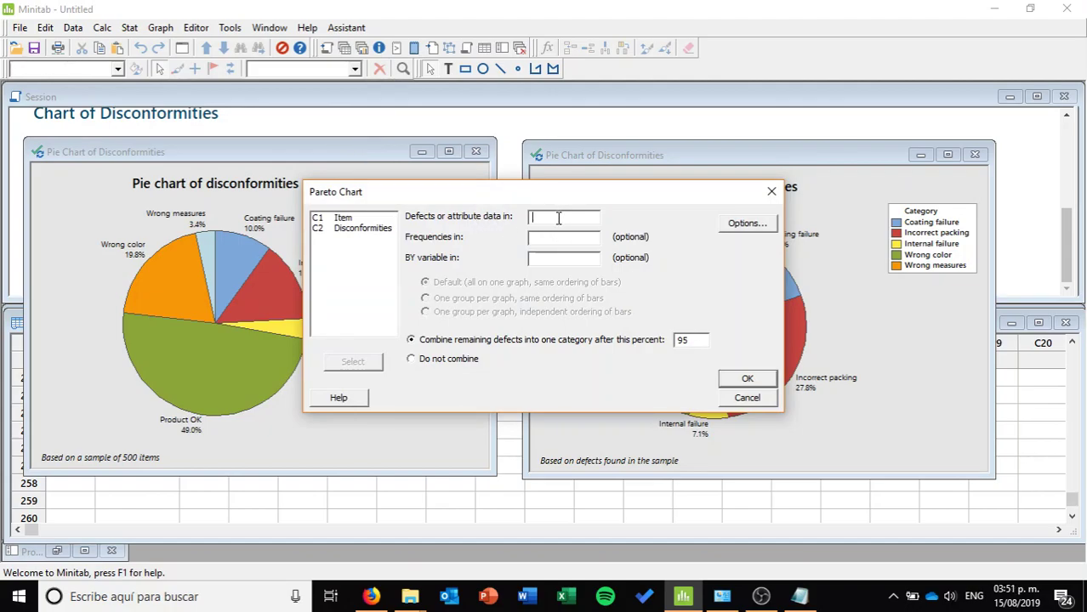
double_click(358, 231)
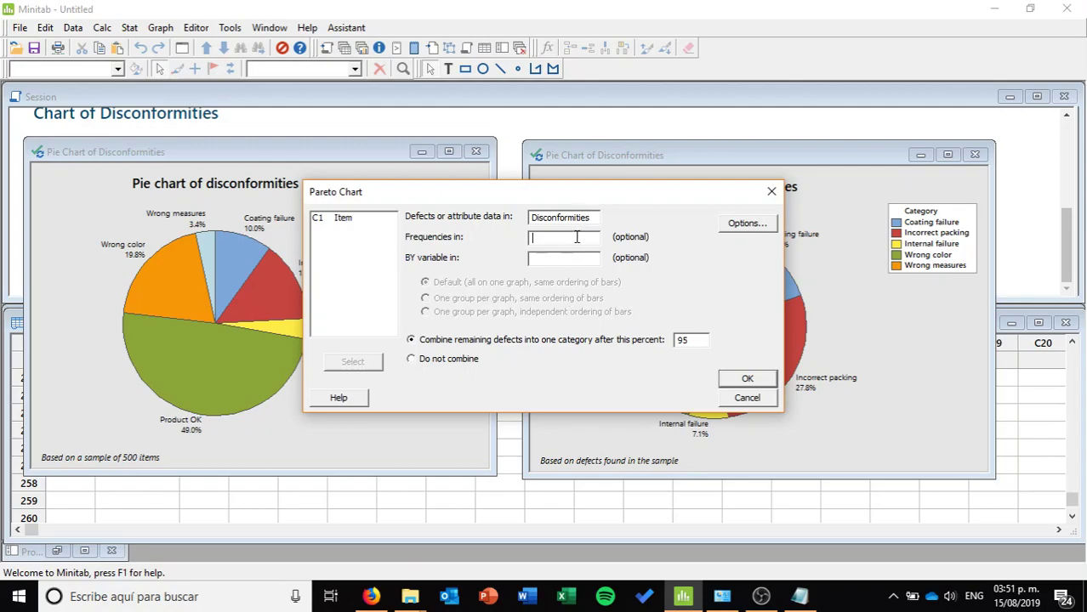
left_click(747, 223)
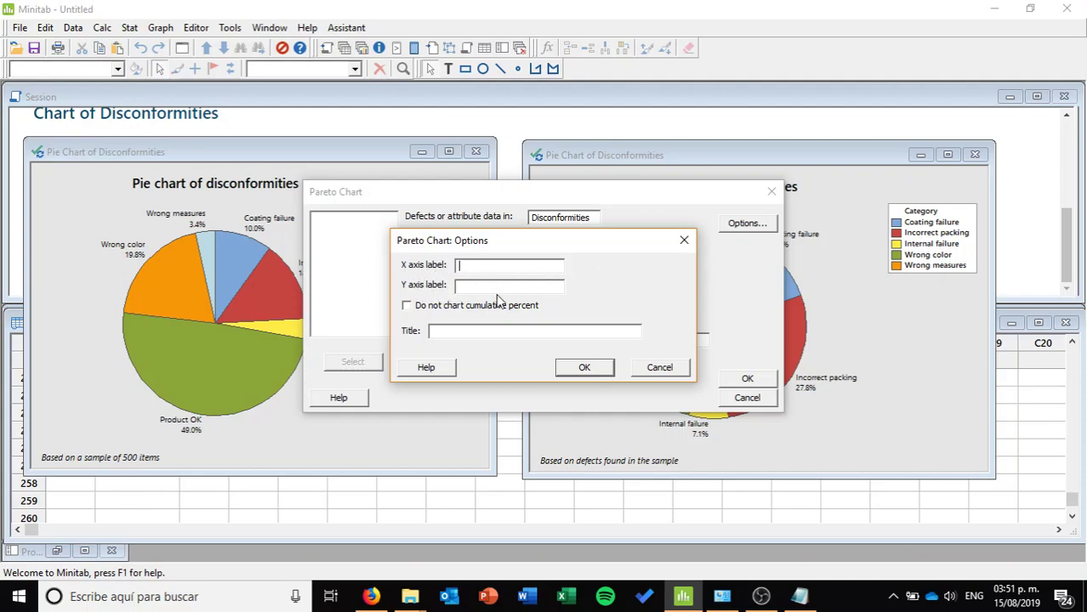
left_click(563, 331)
type("Pareto Ana")
type("sis")
left_click(591, 366)
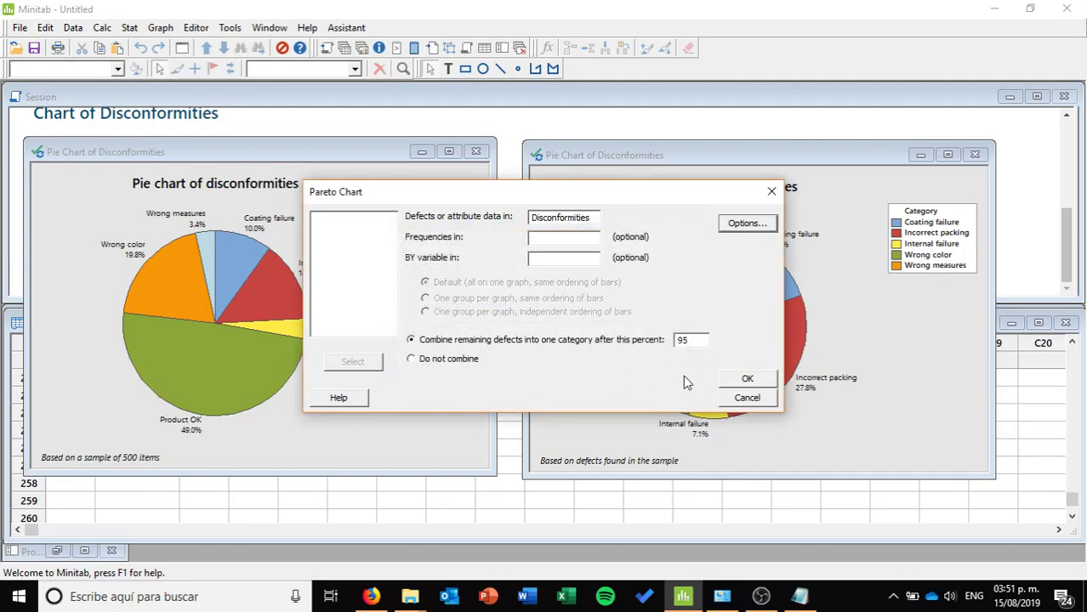
left_click(747, 380)
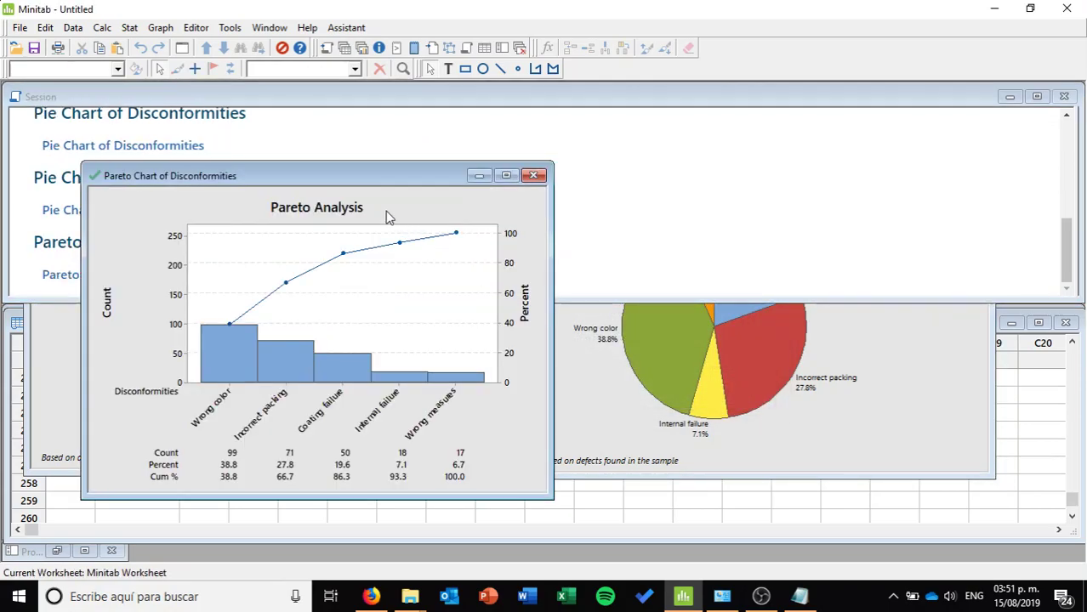
- Maximize the Pareto chart to examine its defect bars and cumulative percentages, and switch to the Notepad case notes
left_click_drag(329, 180, 560, 175)
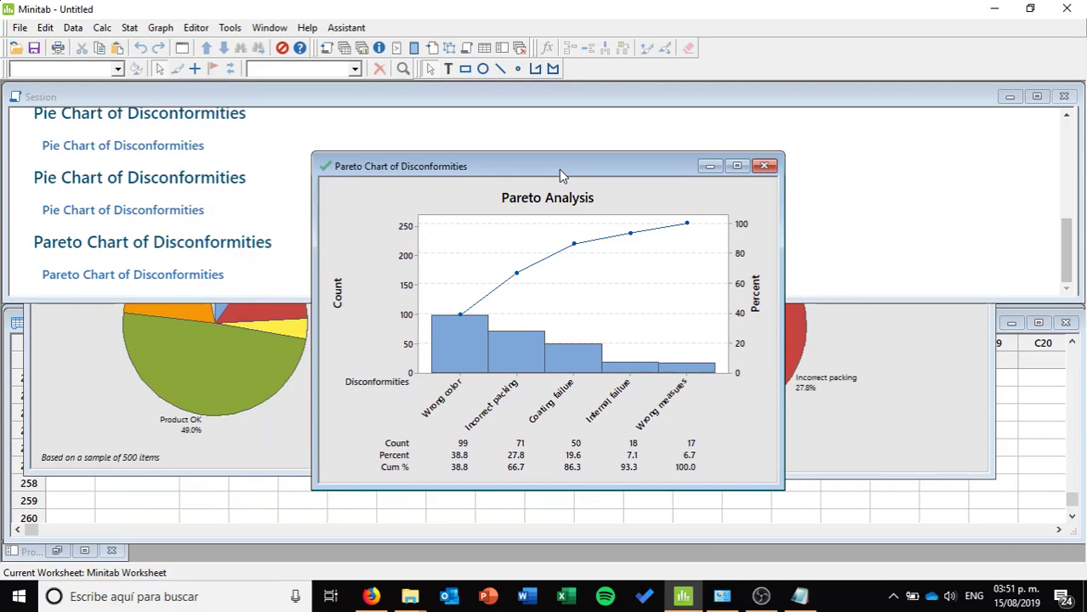
left_click(736, 166)
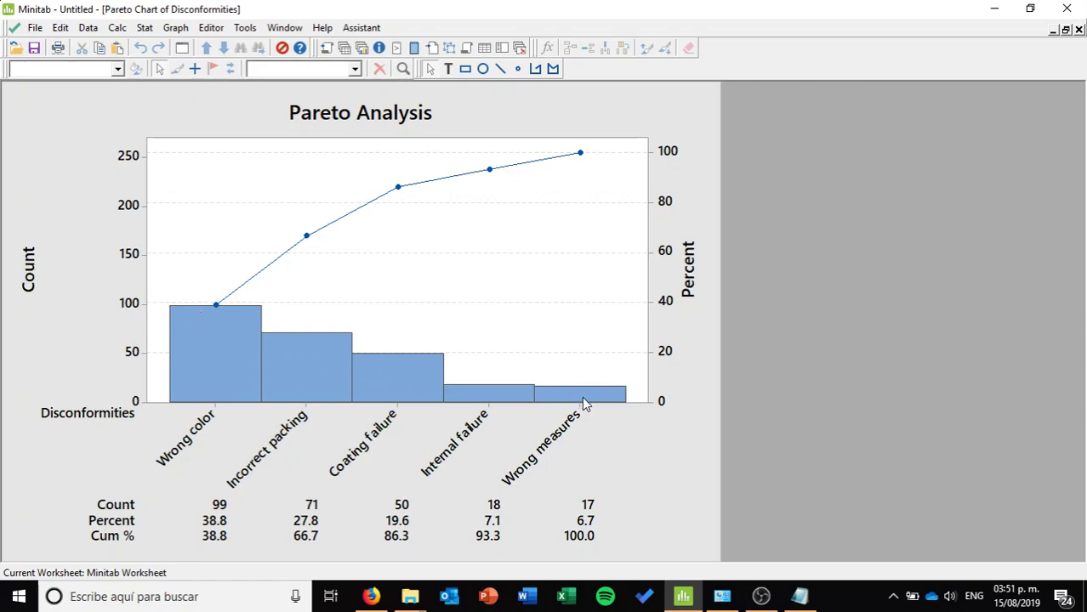
mouse_move(207, 339)
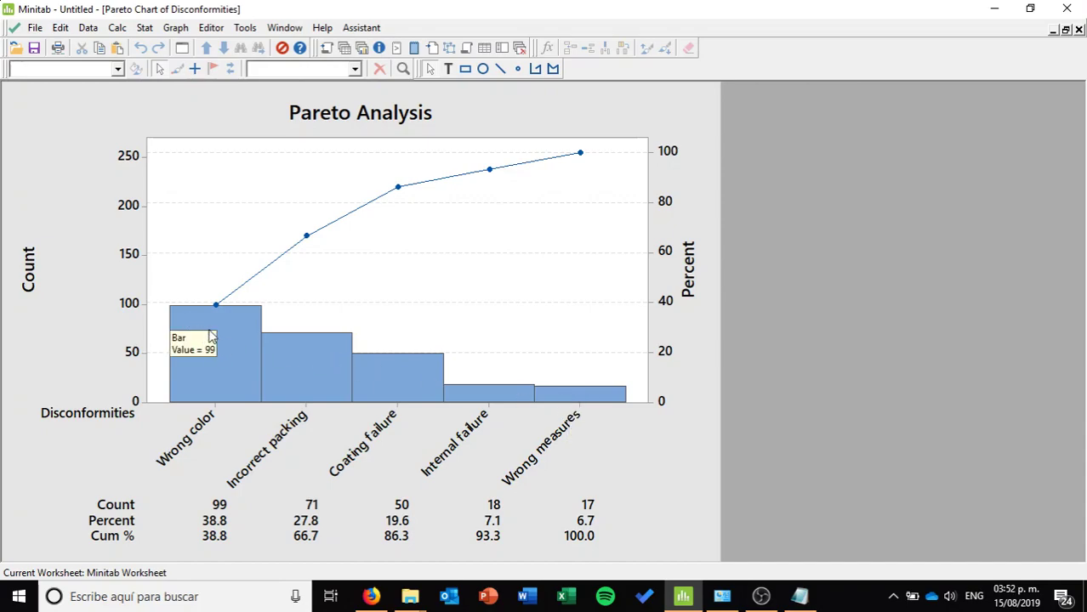
mouse_move(231, 293)
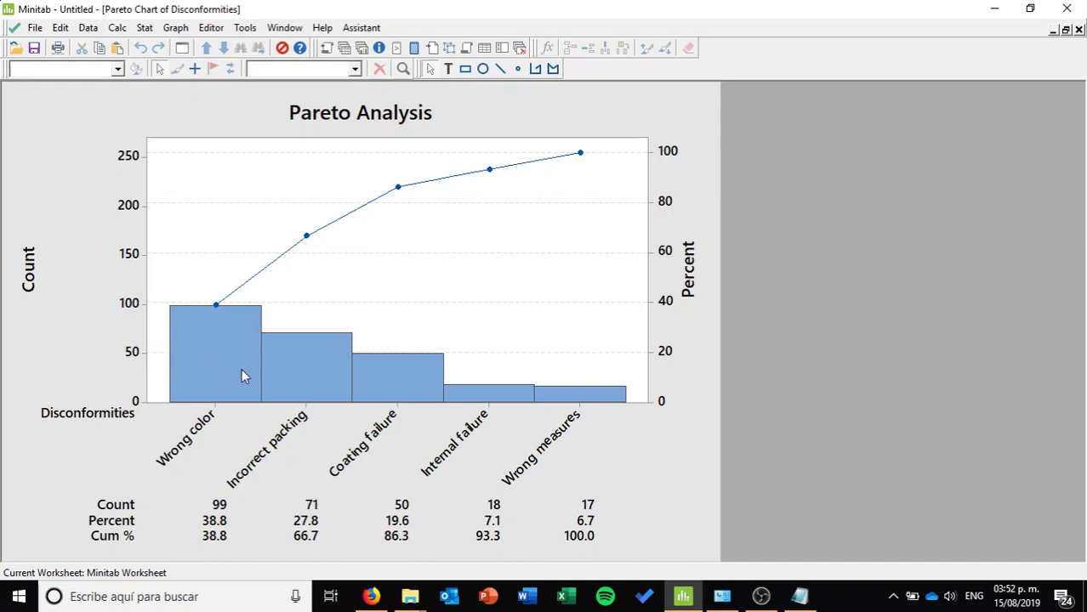
mouse_move(244, 376)
left_click(799, 597)
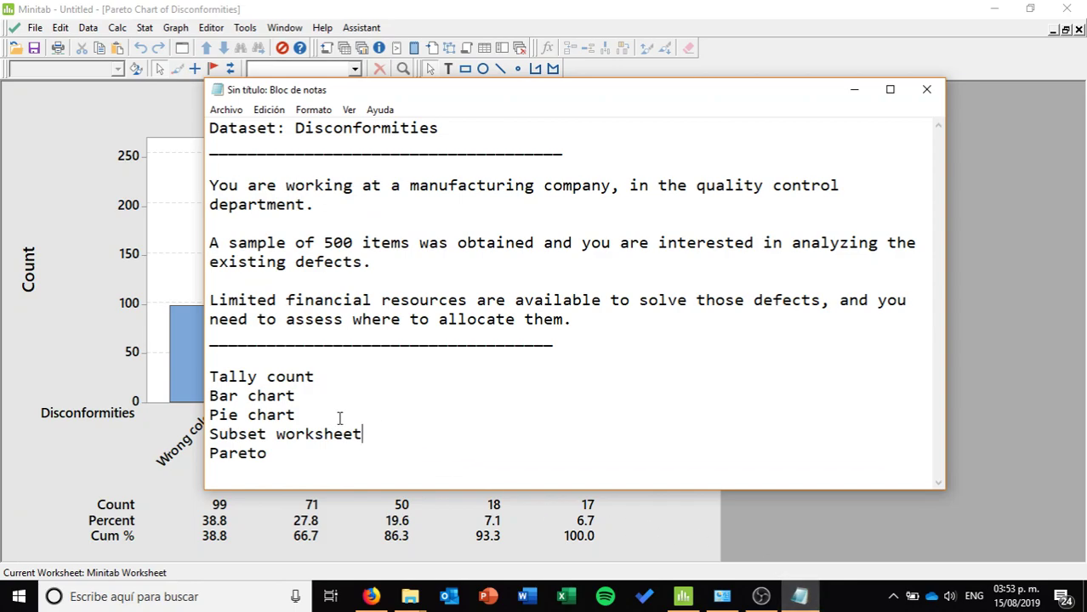